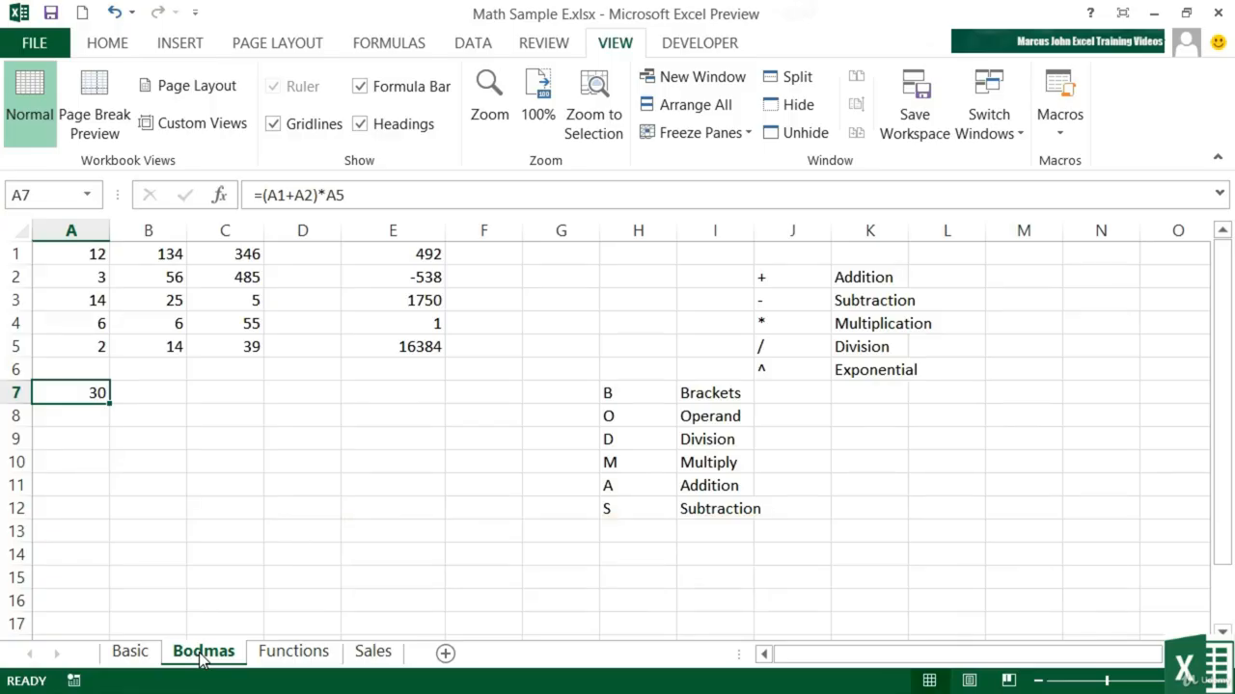
- Inspect the Cars total formula in cell B6 of the Functions sheet without changing it
click(301, 656)
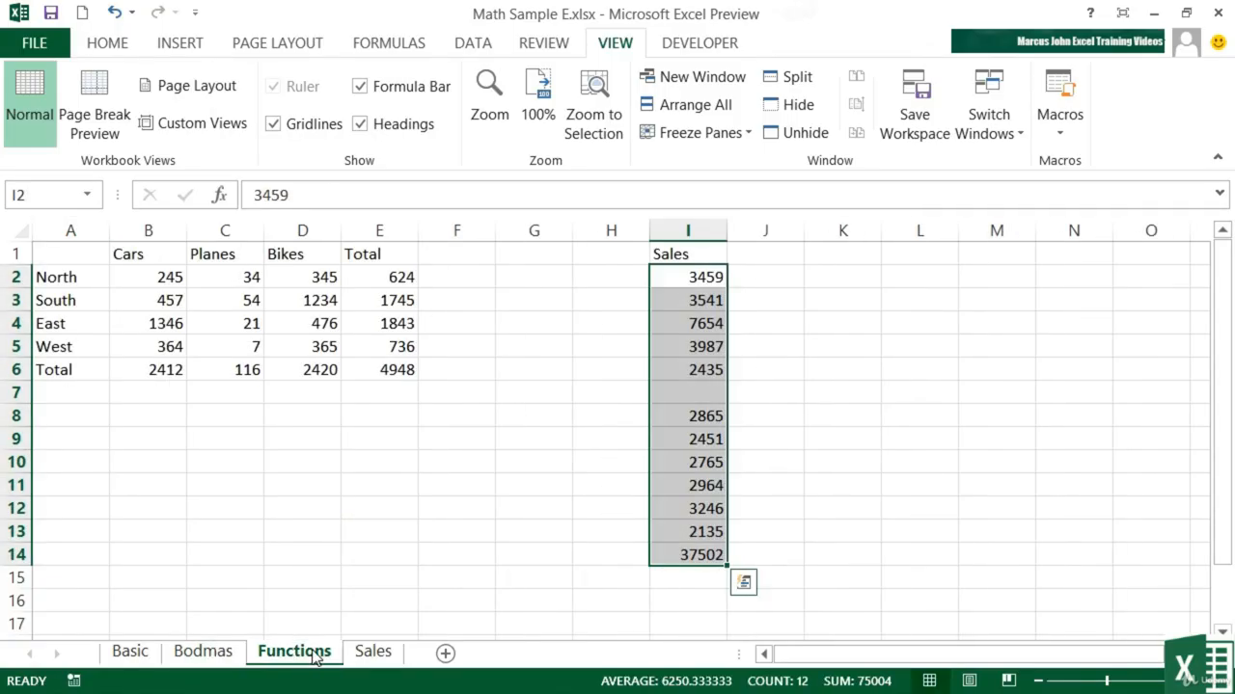
double_click(183, 374)
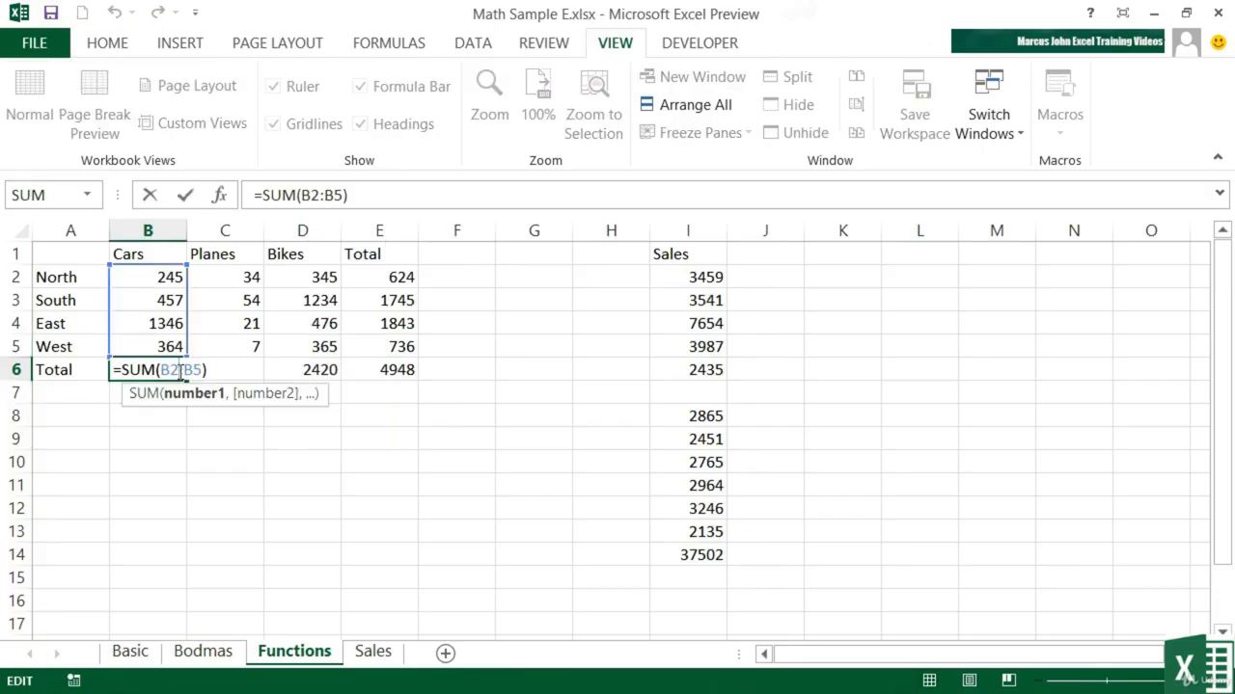
key(Escape)
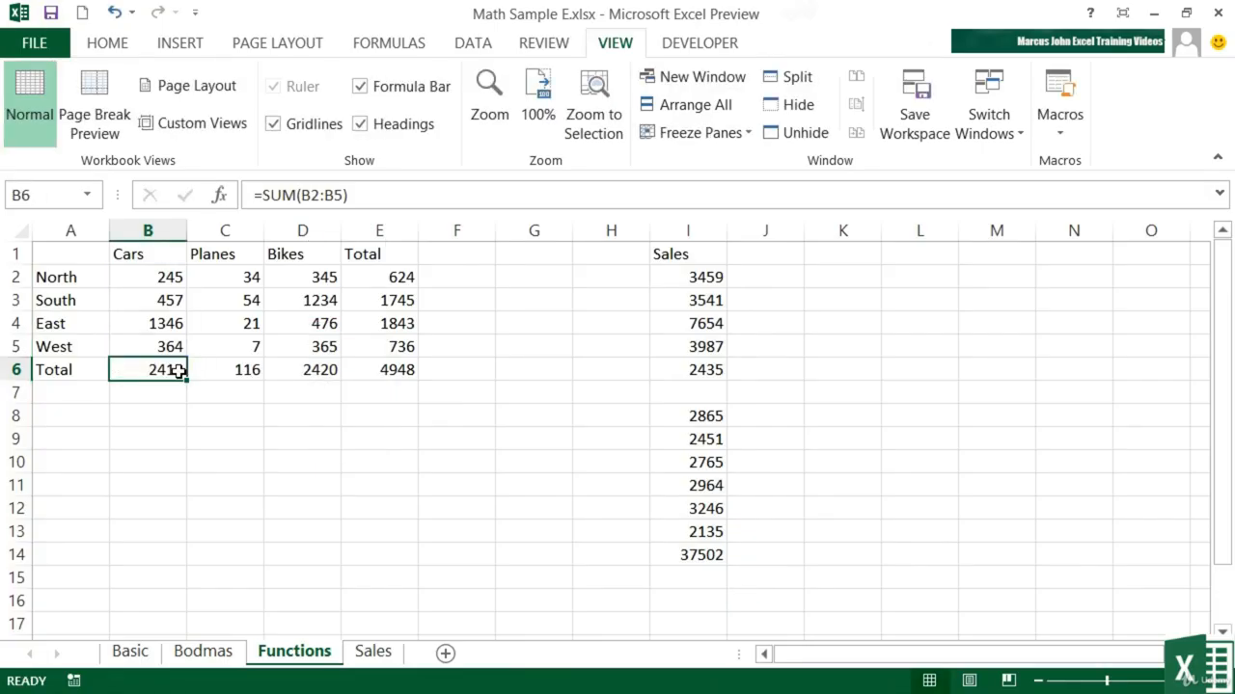
- Inspect the Banana total formula in D9 on the Sales sheet and the quantity it refers to
click(384, 663)
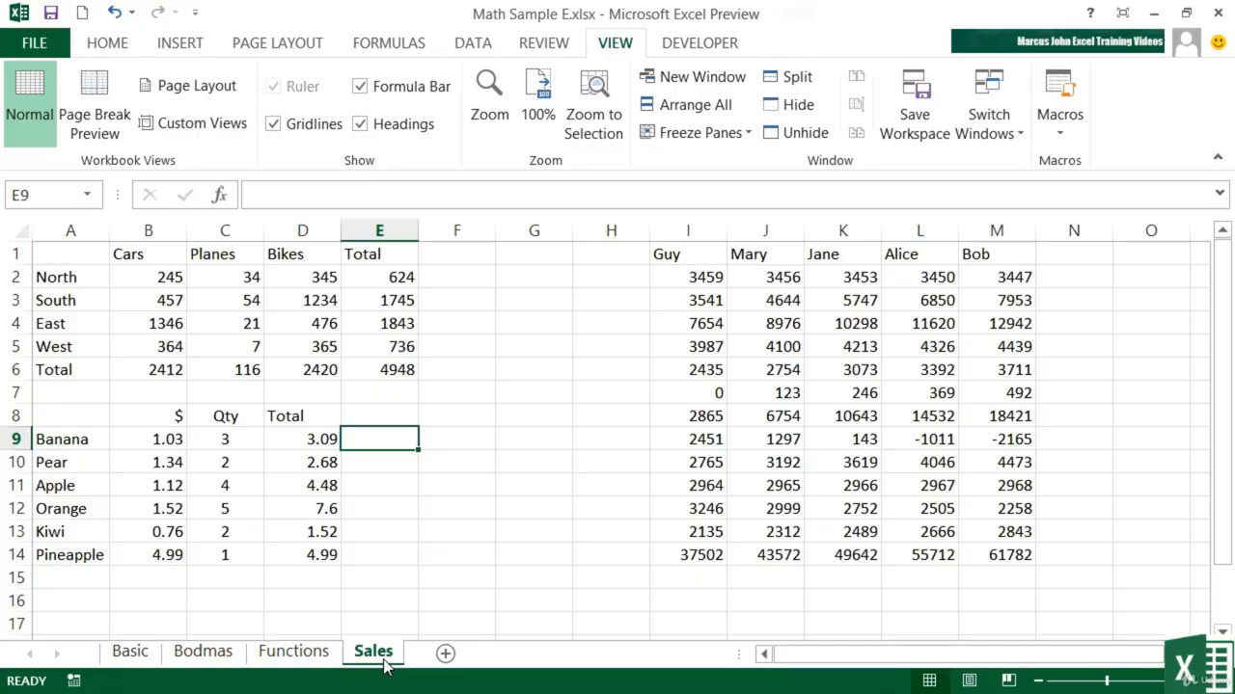
click(317, 439)
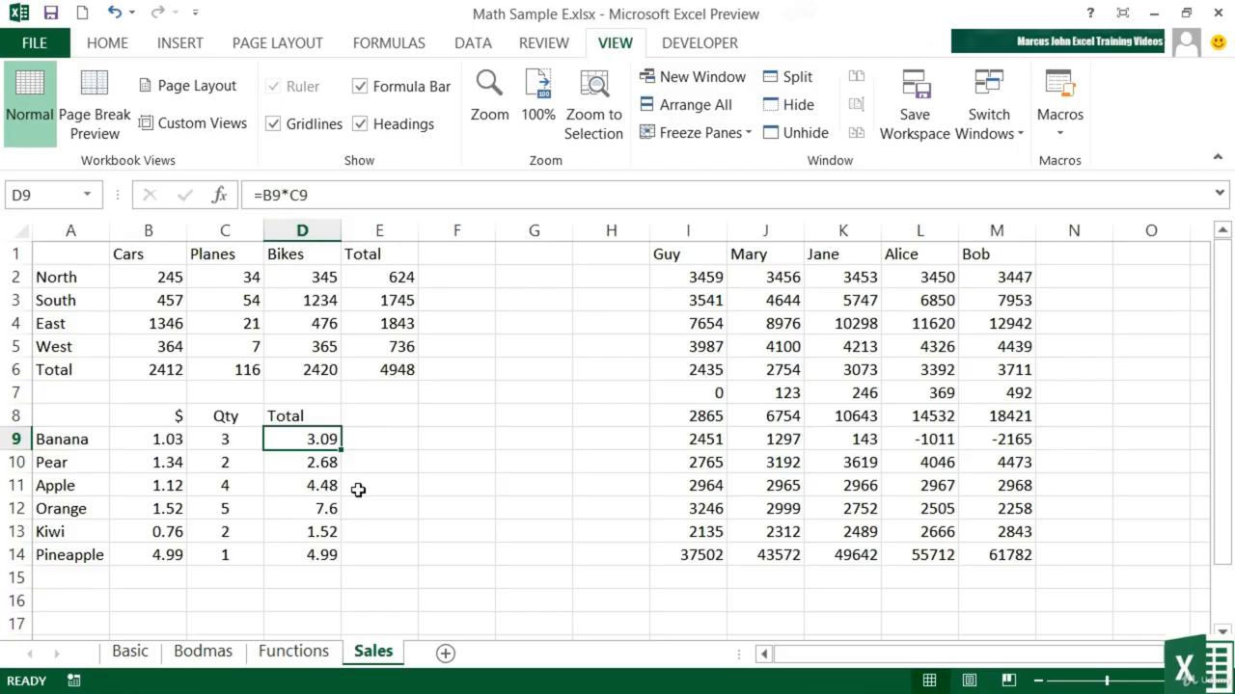
click(246, 437)
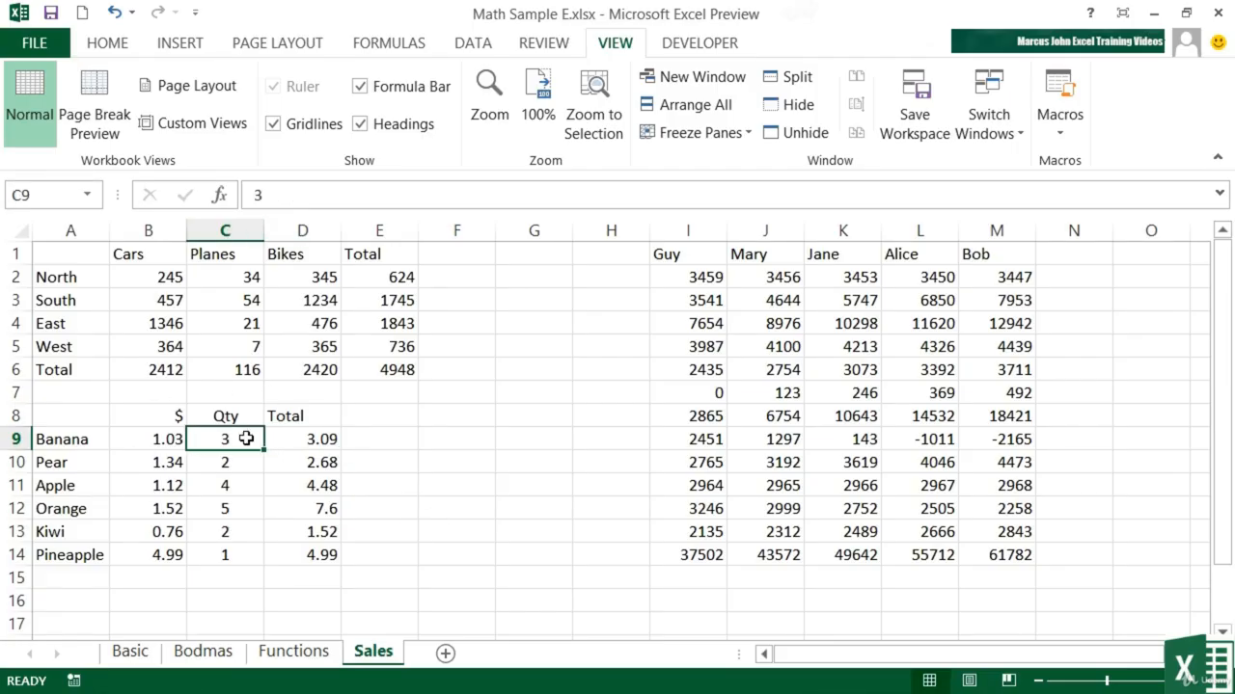
- Overwrite the Orange total formula in D12 with the fixed value 7.6
click(325, 507)
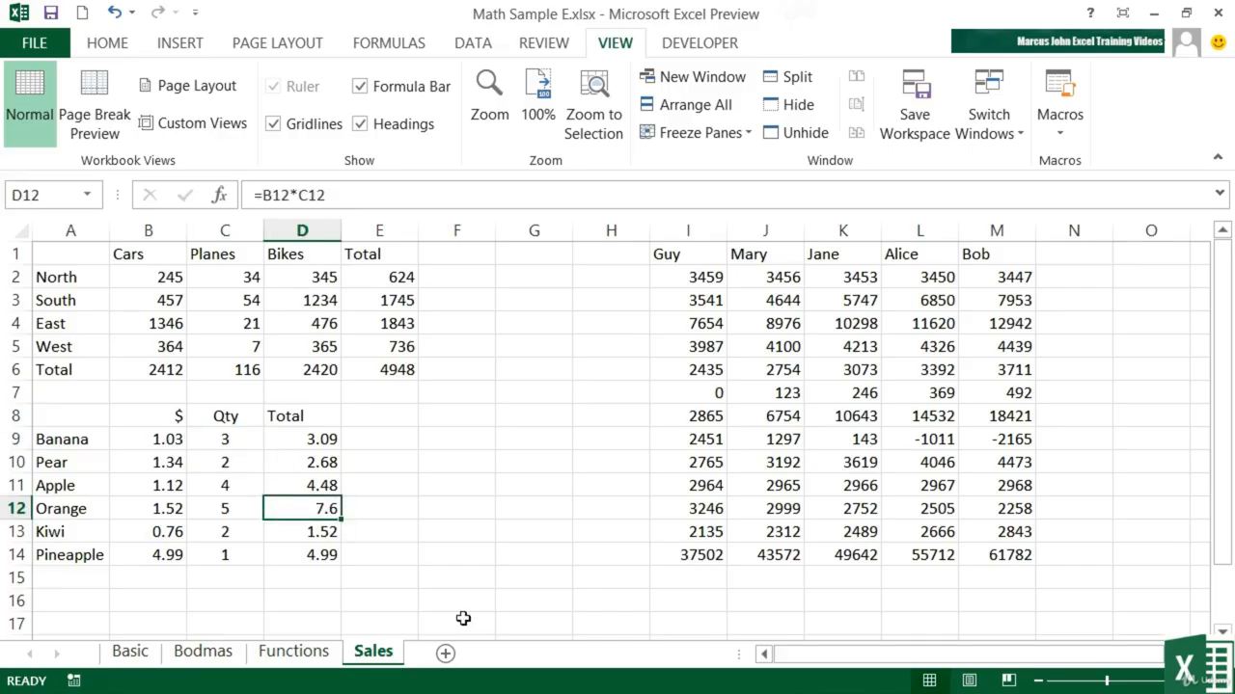
text(7.6)
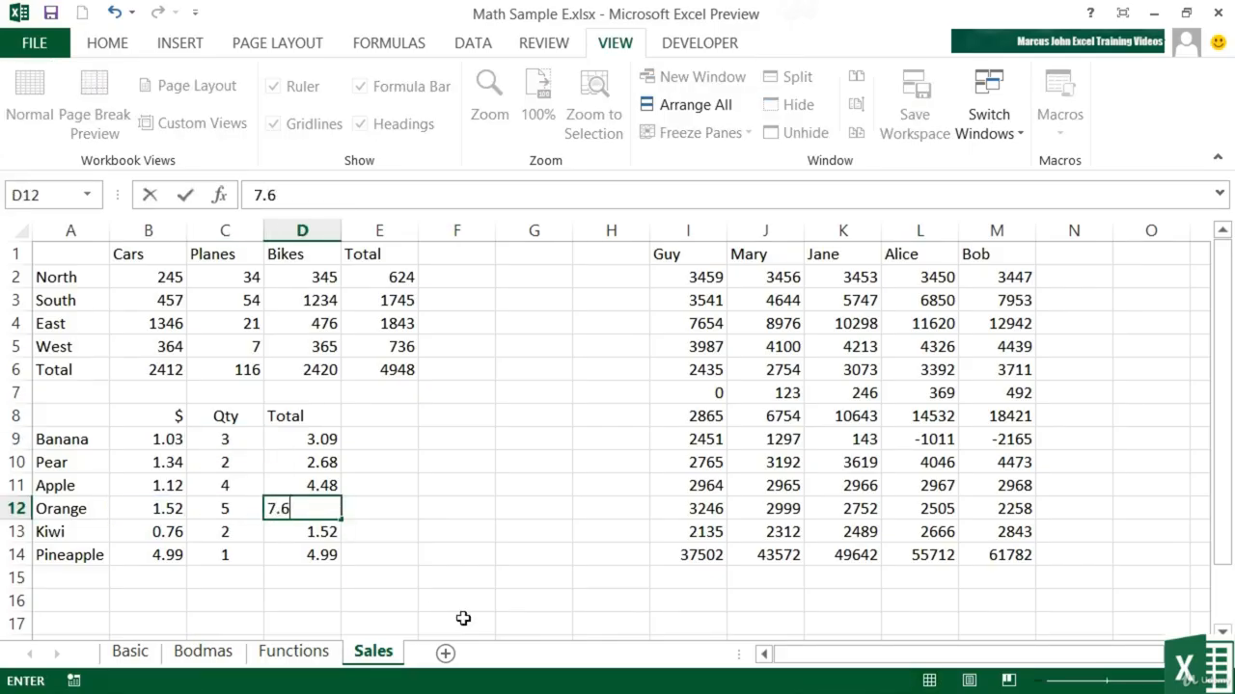
key(Return)
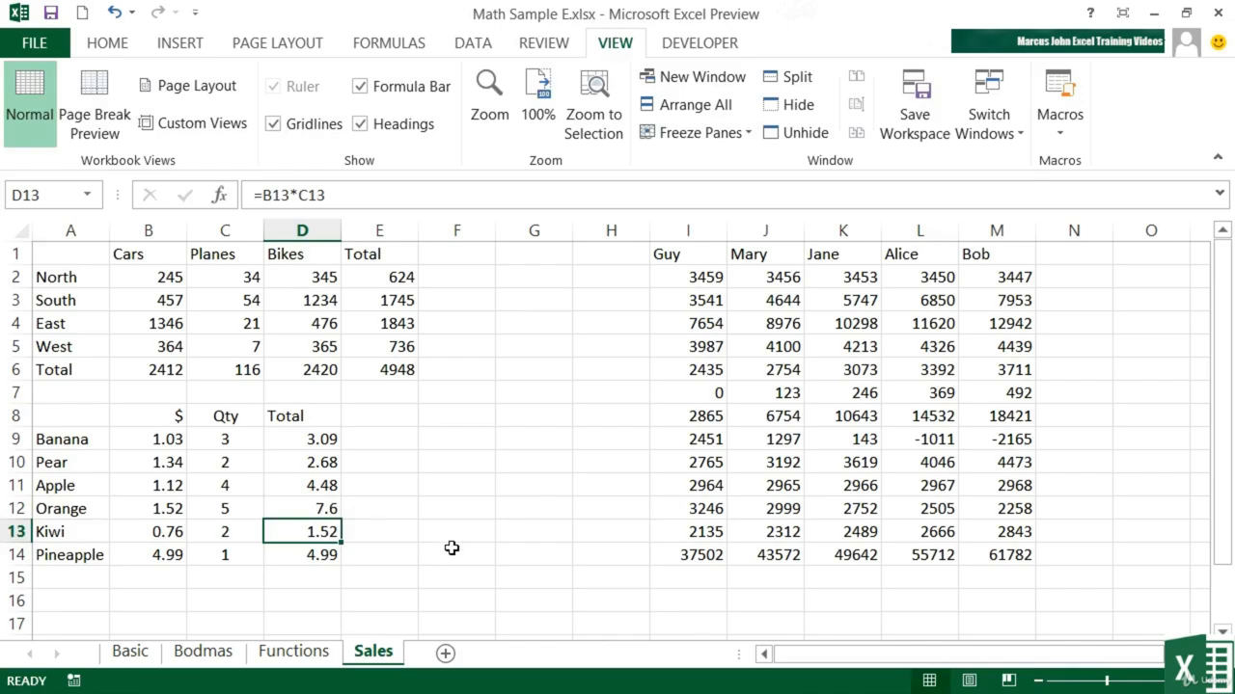
- Set the Orange quantity in C12 to 10 and the Apple quantity in C11 to 6
click(225, 509)
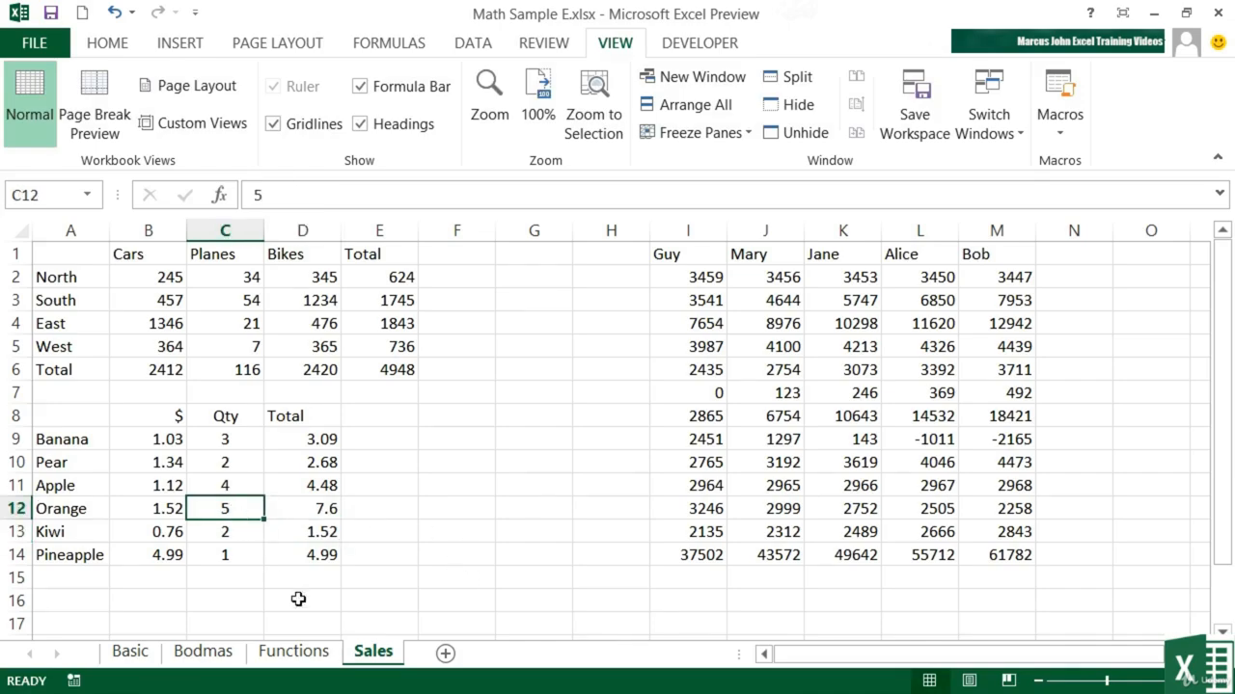
text(10)
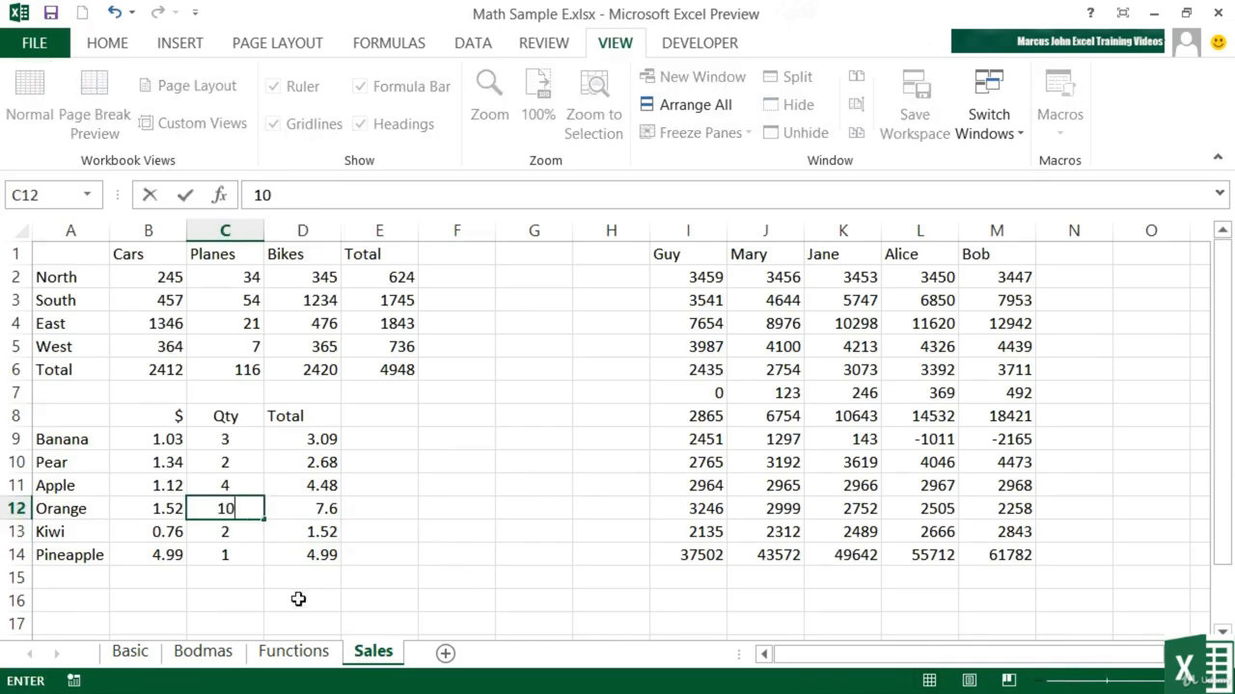
key(Tab)
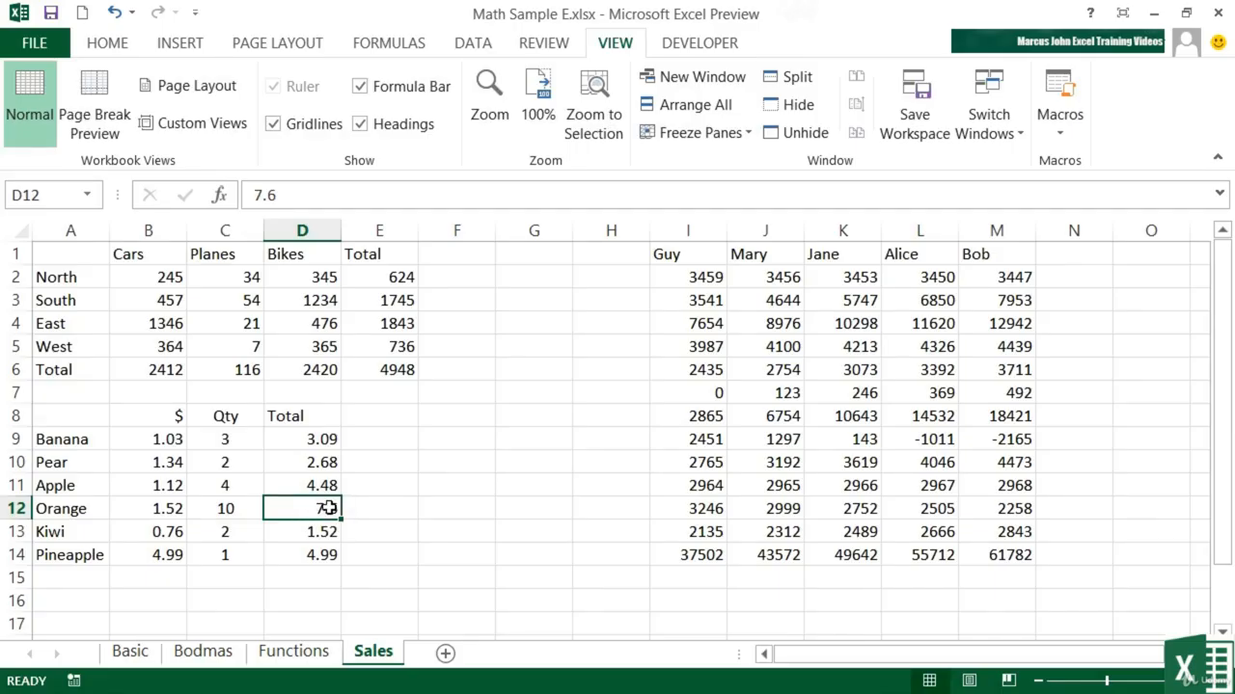
click(223, 486)
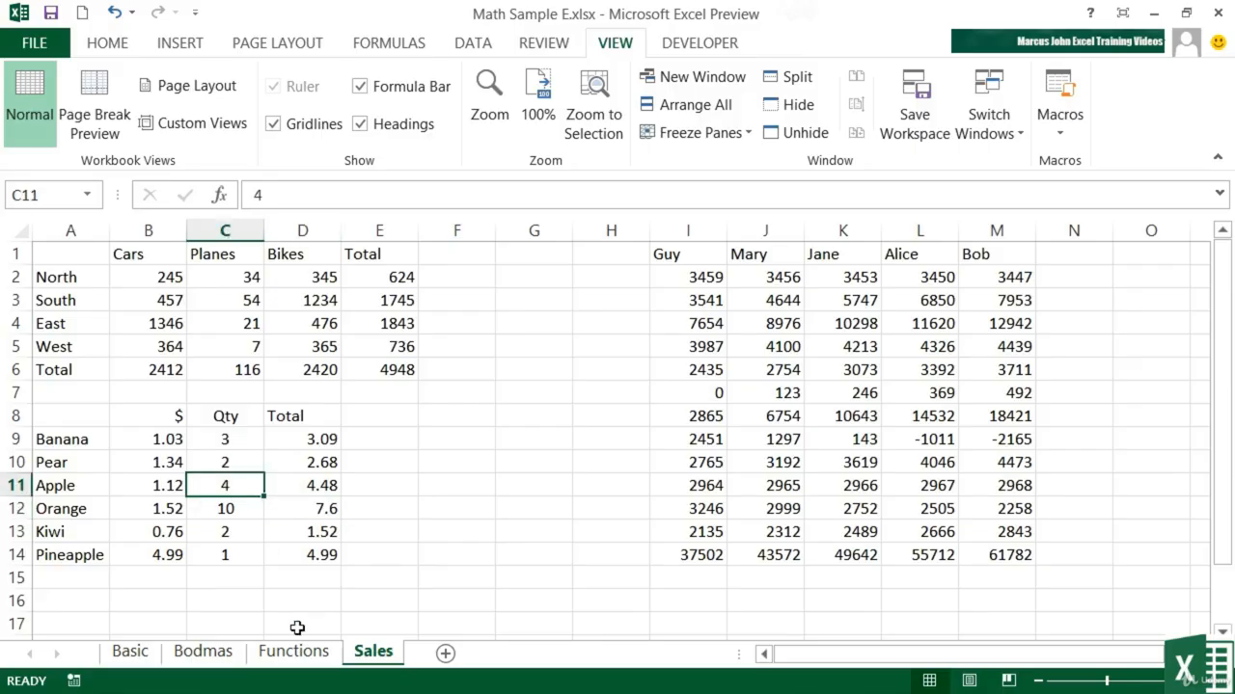
text(6)
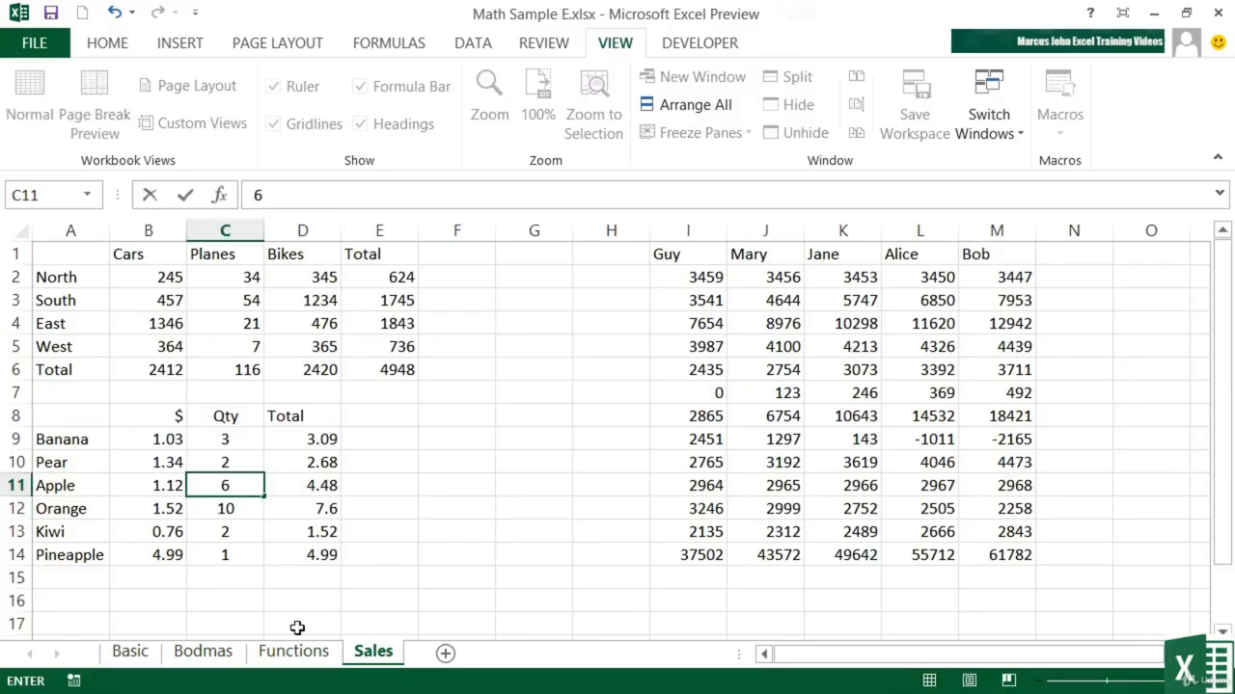
key(Tab)
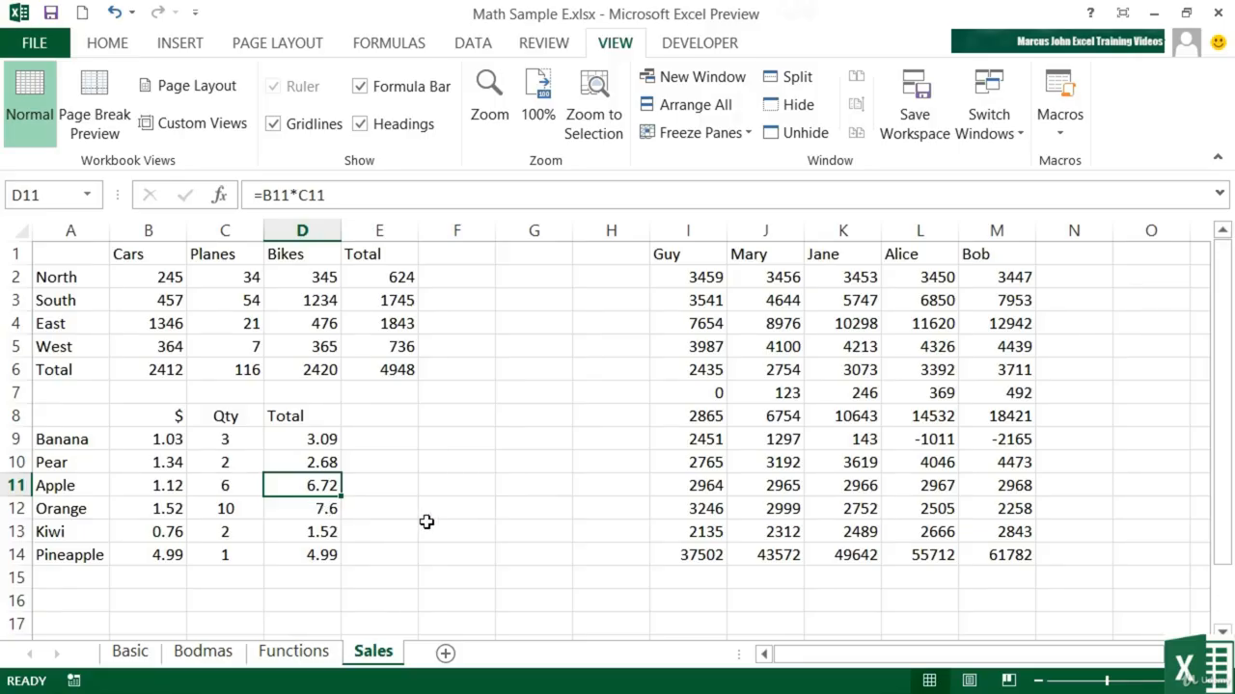
- Show the formulas in the Sales sheet's cells and examine the Cars, Bikes, Banana and Orange totals
click(306, 509)
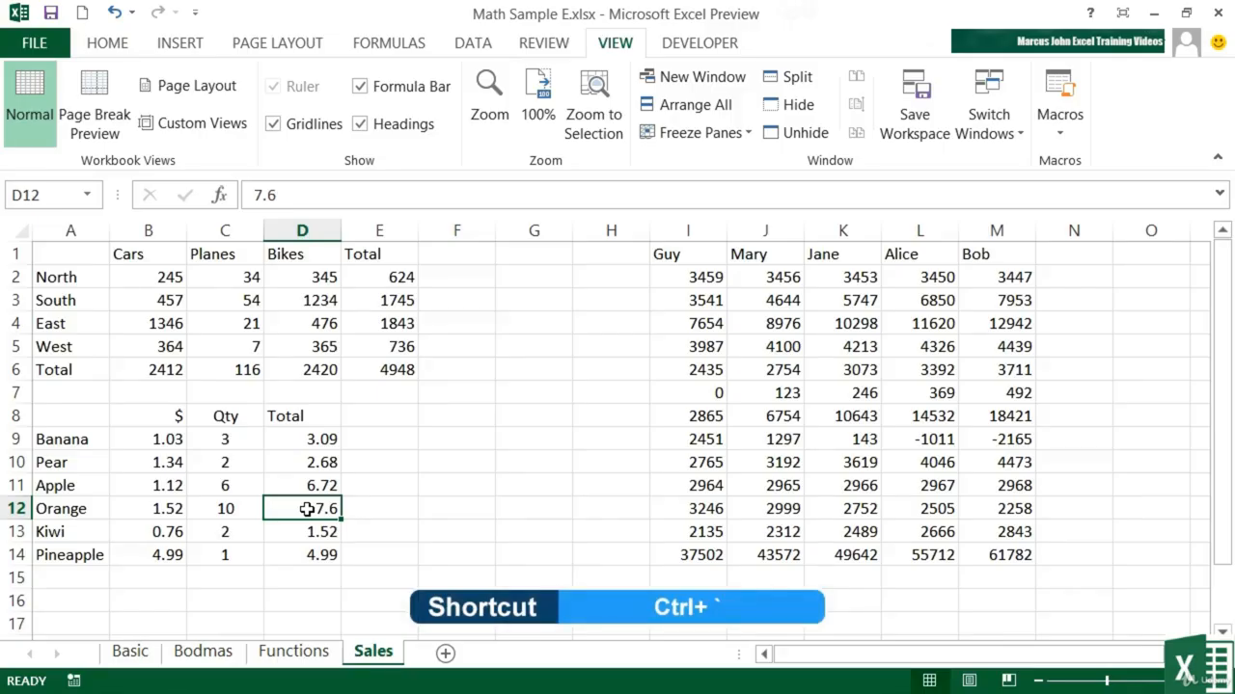
key(ctrl+grave)
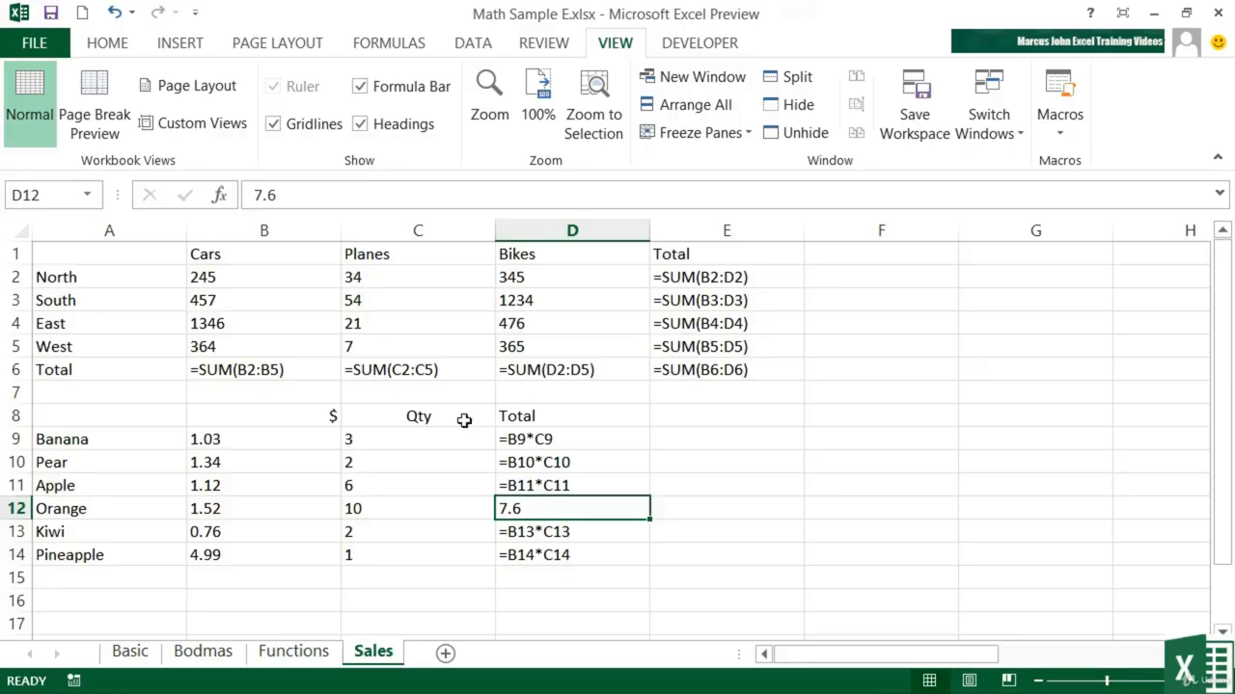
click(260, 369)
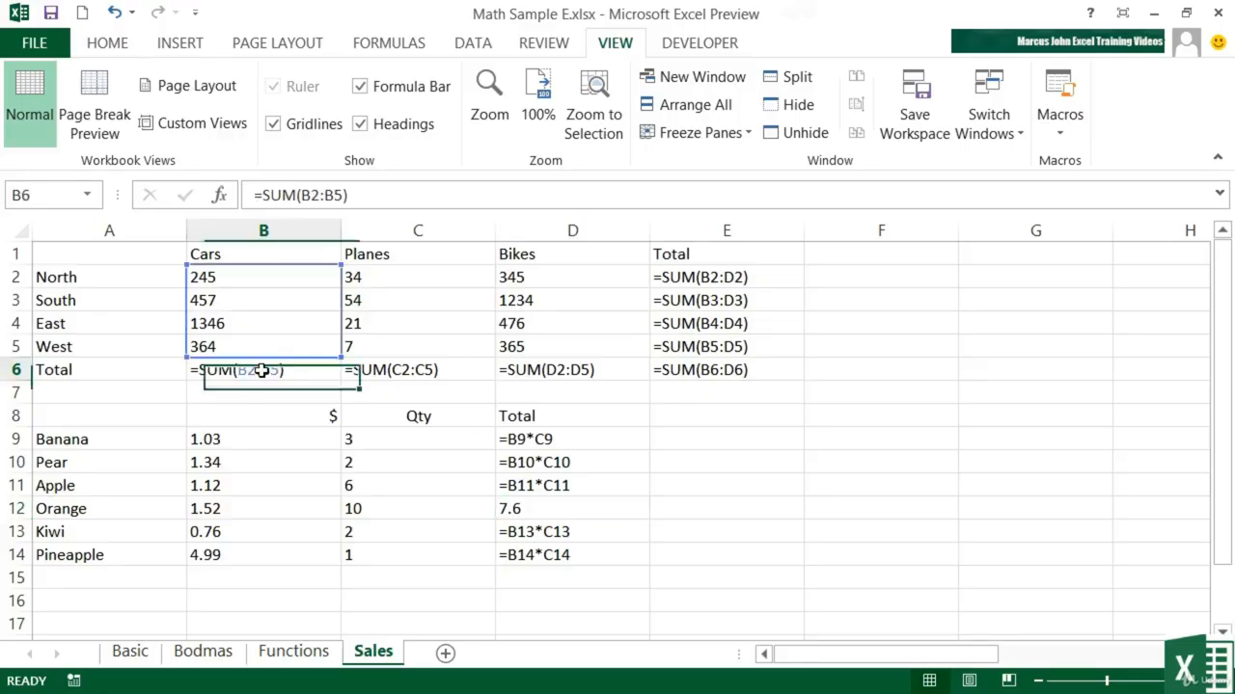
click(594, 368)
click(560, 439)
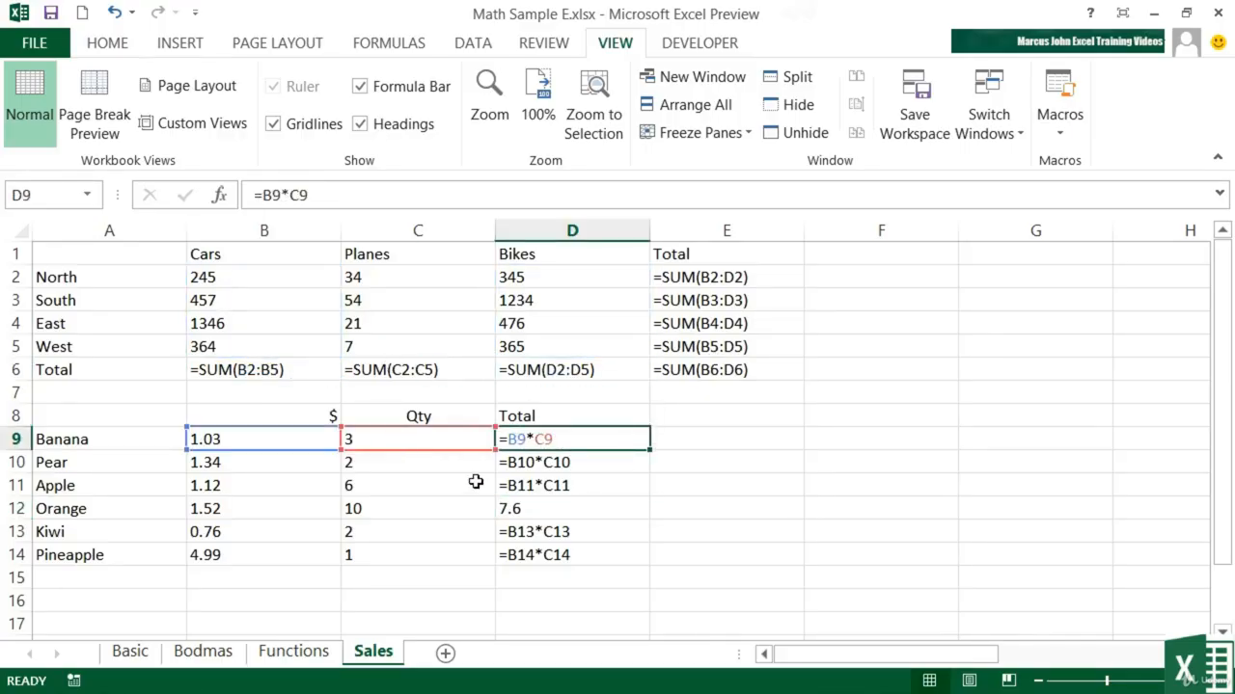
click(559, 512)
- Fill the Apple total formula from D11 down into the Orange total in D12, and return to showing calculated results
click(565, 487)
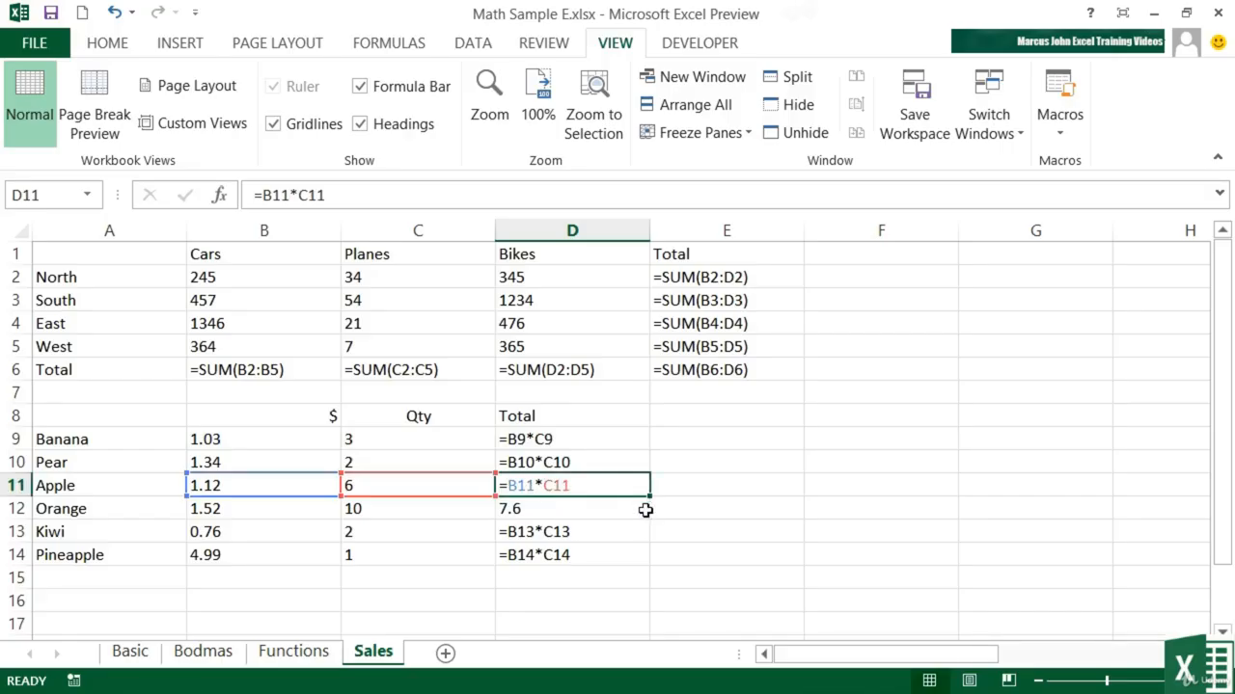
drag(651, 498, 654, 521)
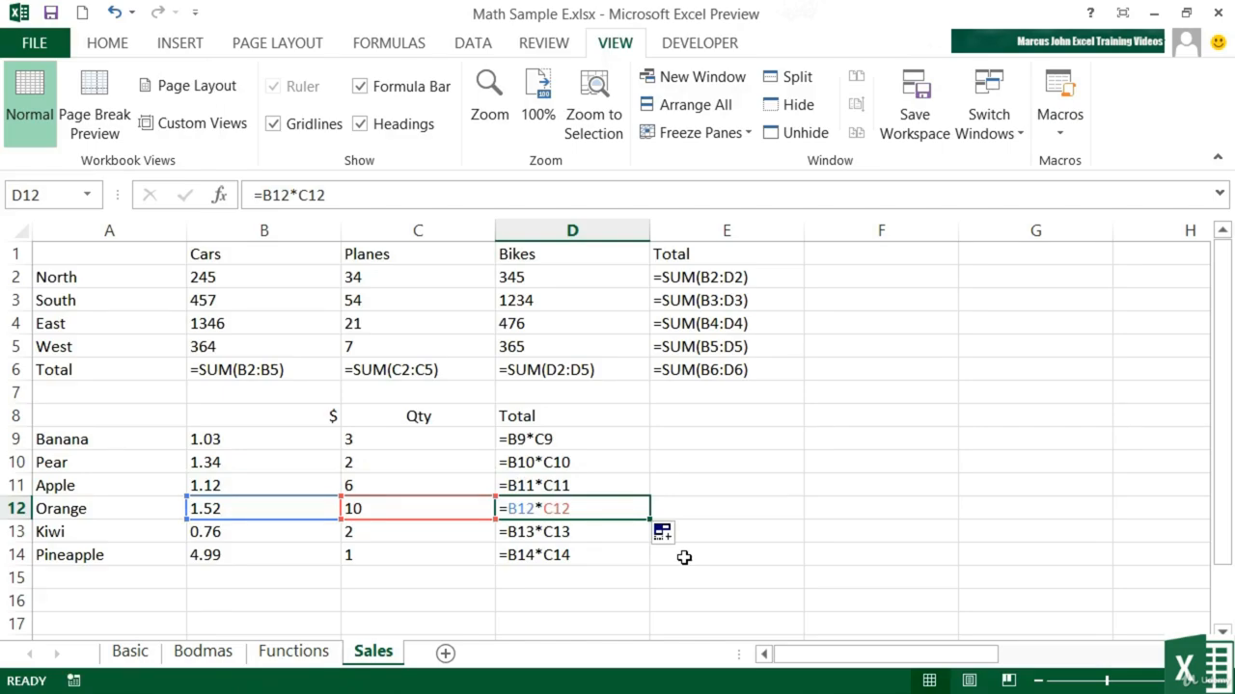
key(ctrl+grave)
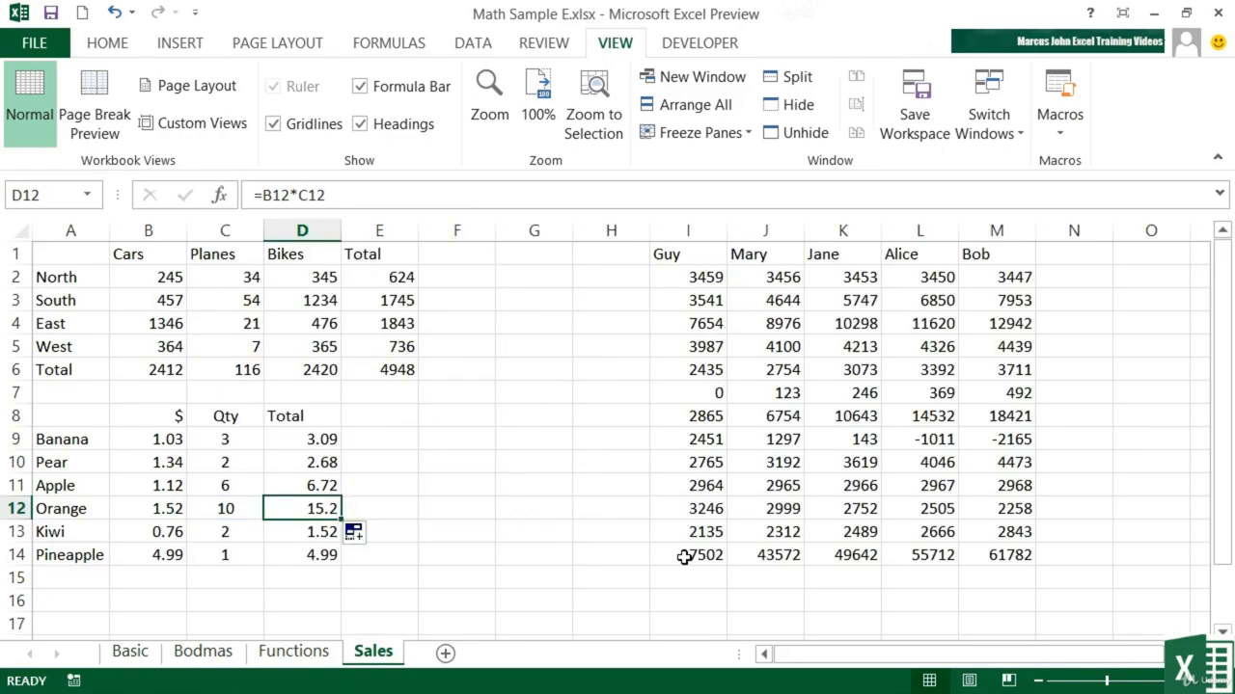
- Show the sheet's formulas again to examine the columns further across, and return to calculated results
key(ctrl+grave)
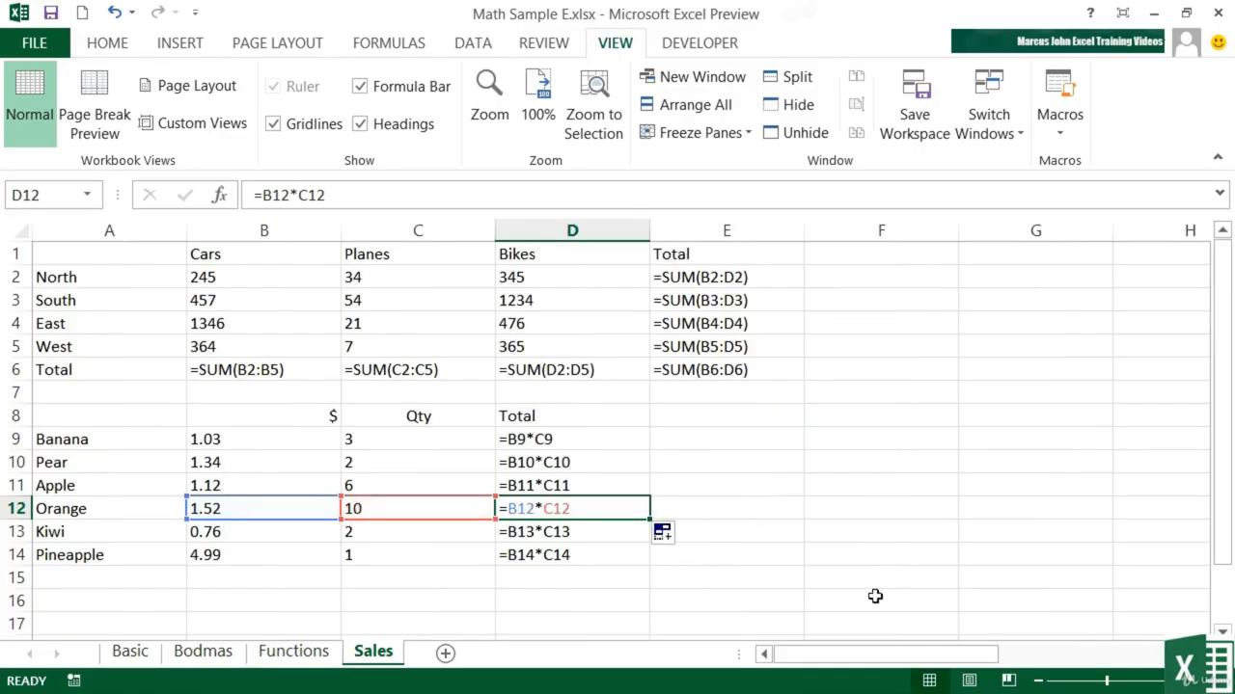
drag(926, 659, 1116, 662)
key(ctrl+grave)
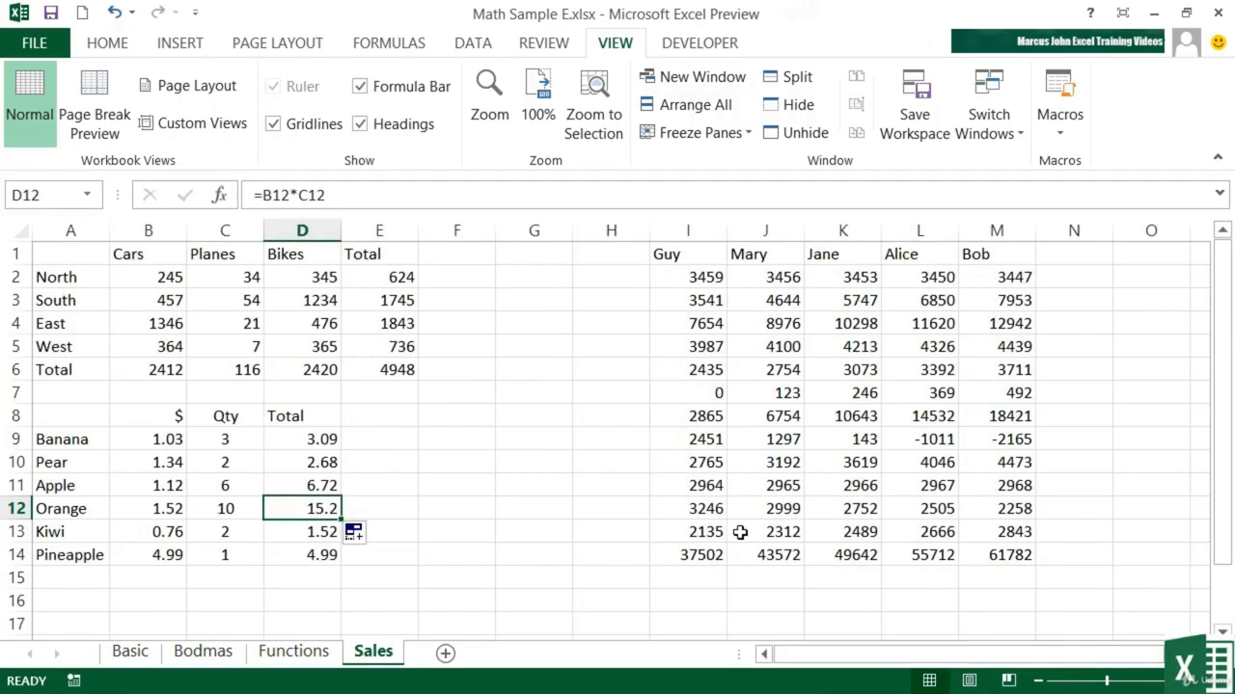
- Enable showing formulas instead of calculated results in the advanced display options for the Sales worksheet, and switch back to results
click(38, 43)
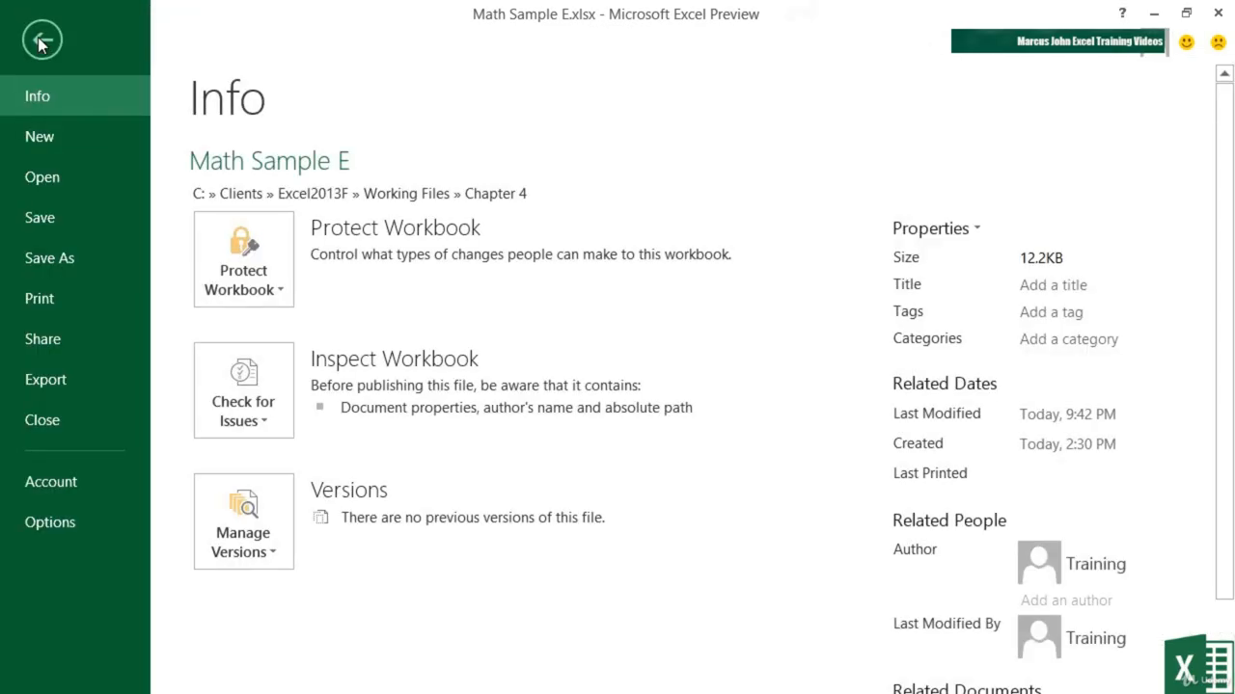
click(59, 521)
click(156, 224)
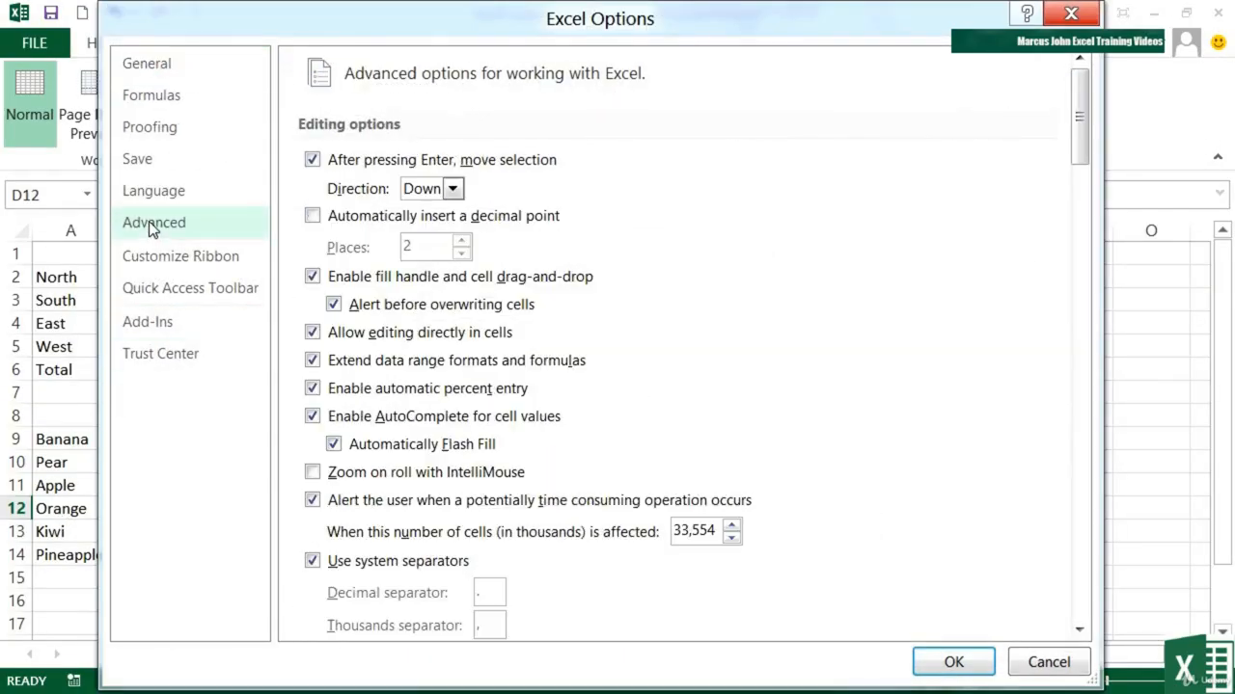
scroll(714, 384, down, 10)
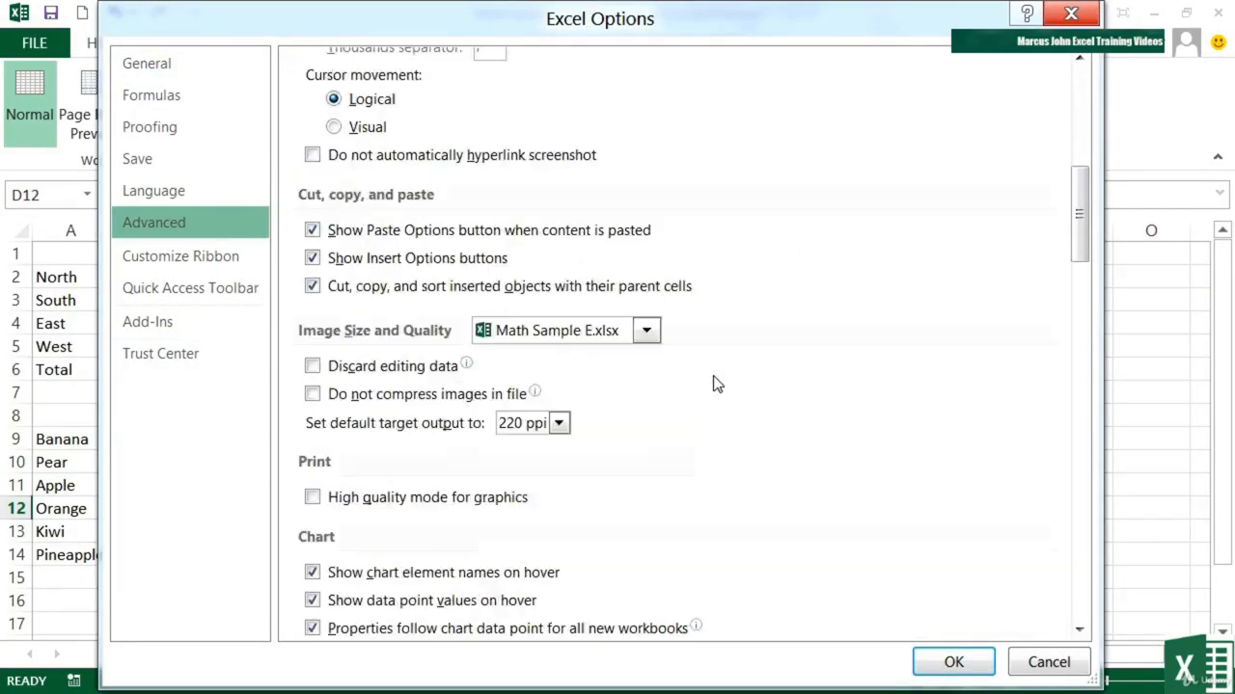
scroll(714, 383, down, 10)
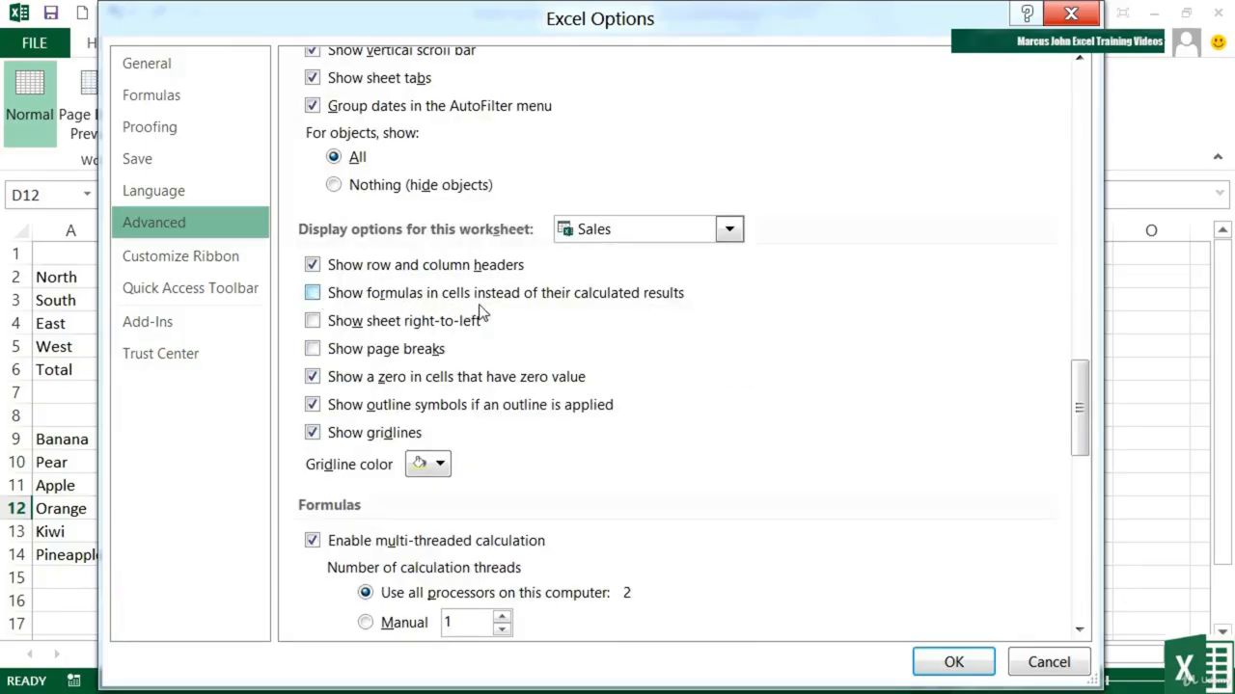
click(312, 294)
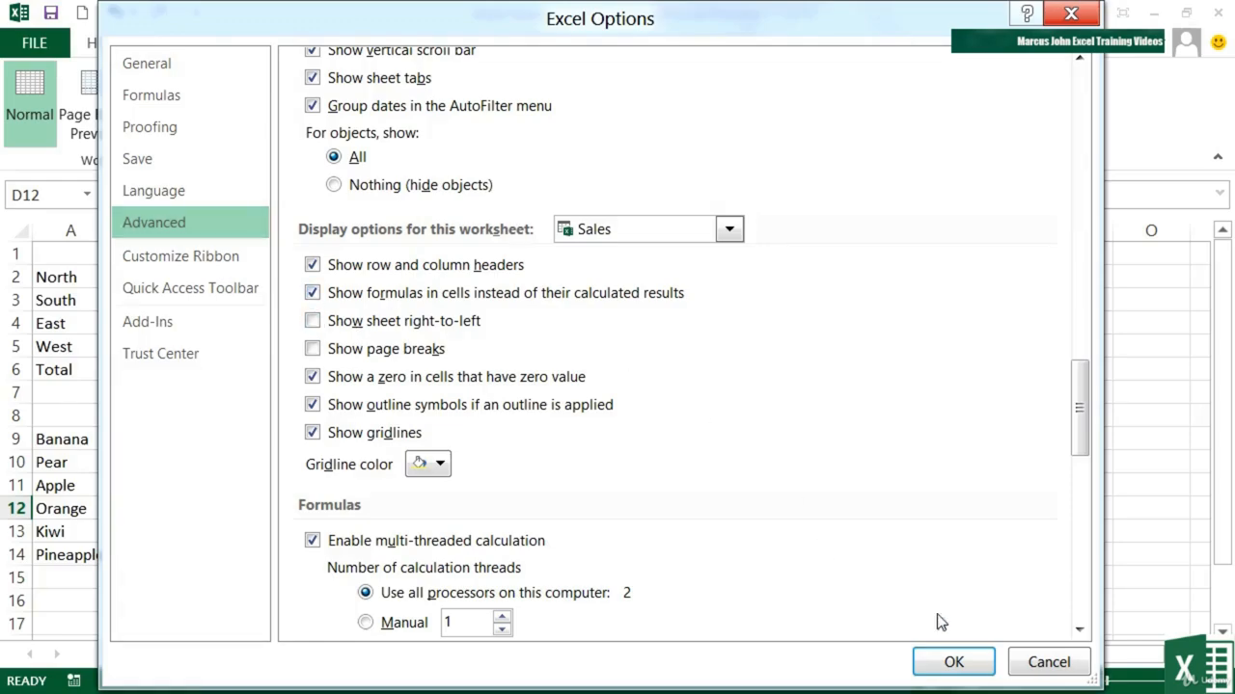
click(969, 664)
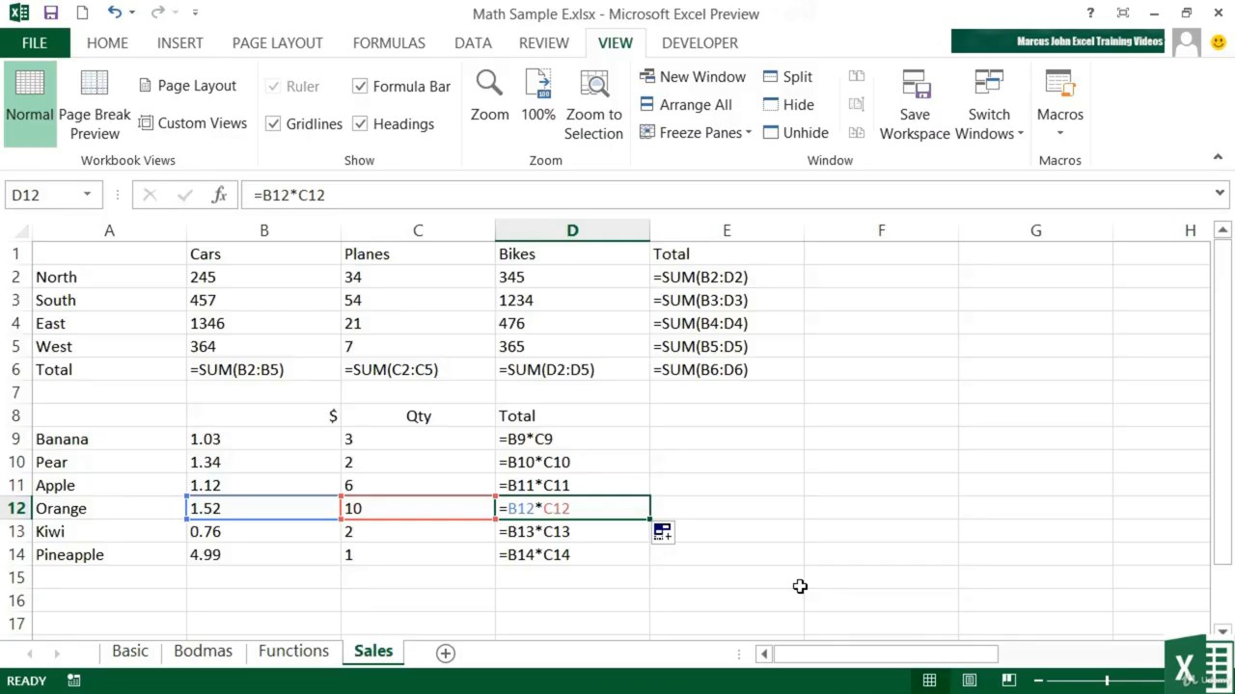
key(ctrl+grave)
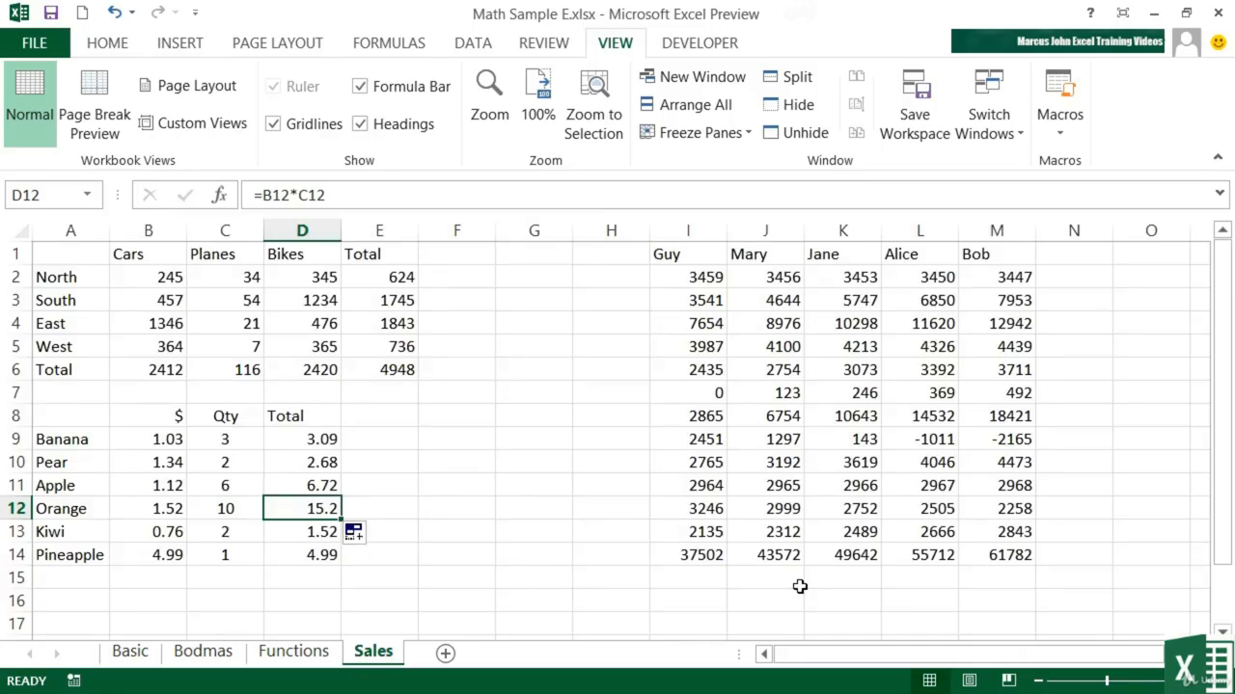
- Enter =FORMULATEXT(E6) in F6 beside the grand total, and widen column F so the formula text fits
key(Right)
key(Up)
key(Up)
key(Up)
key(Up)
key(Up)
key(Up)
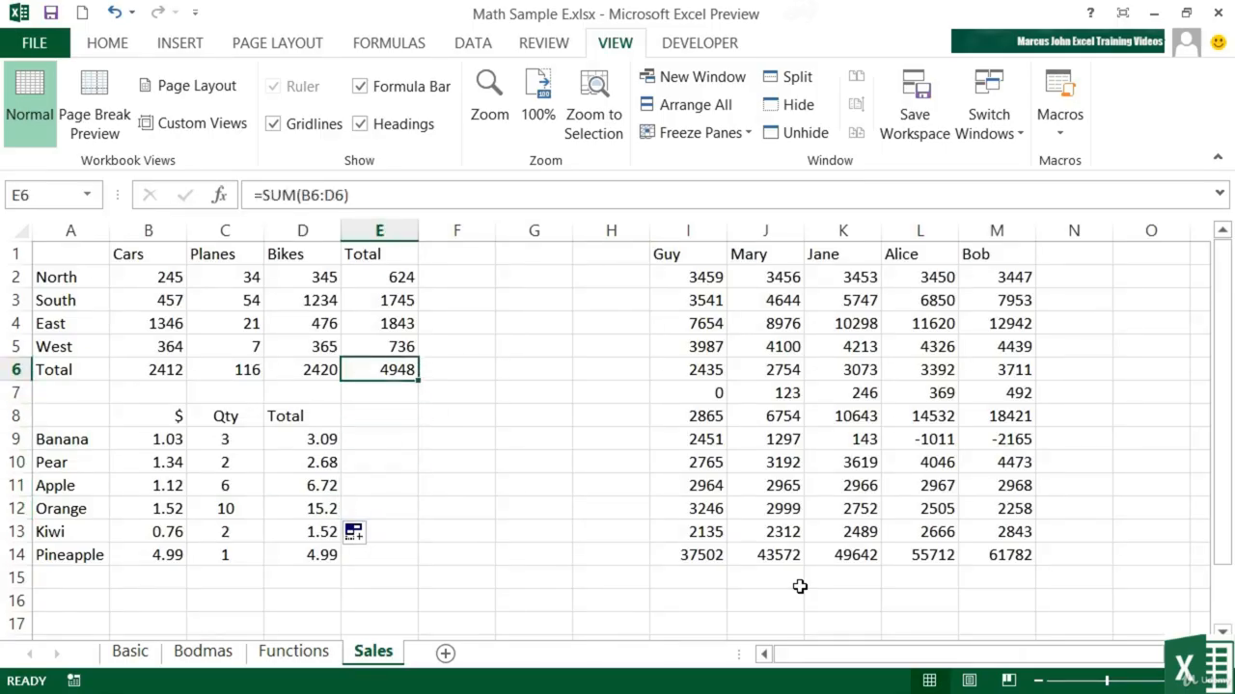
key(Right)
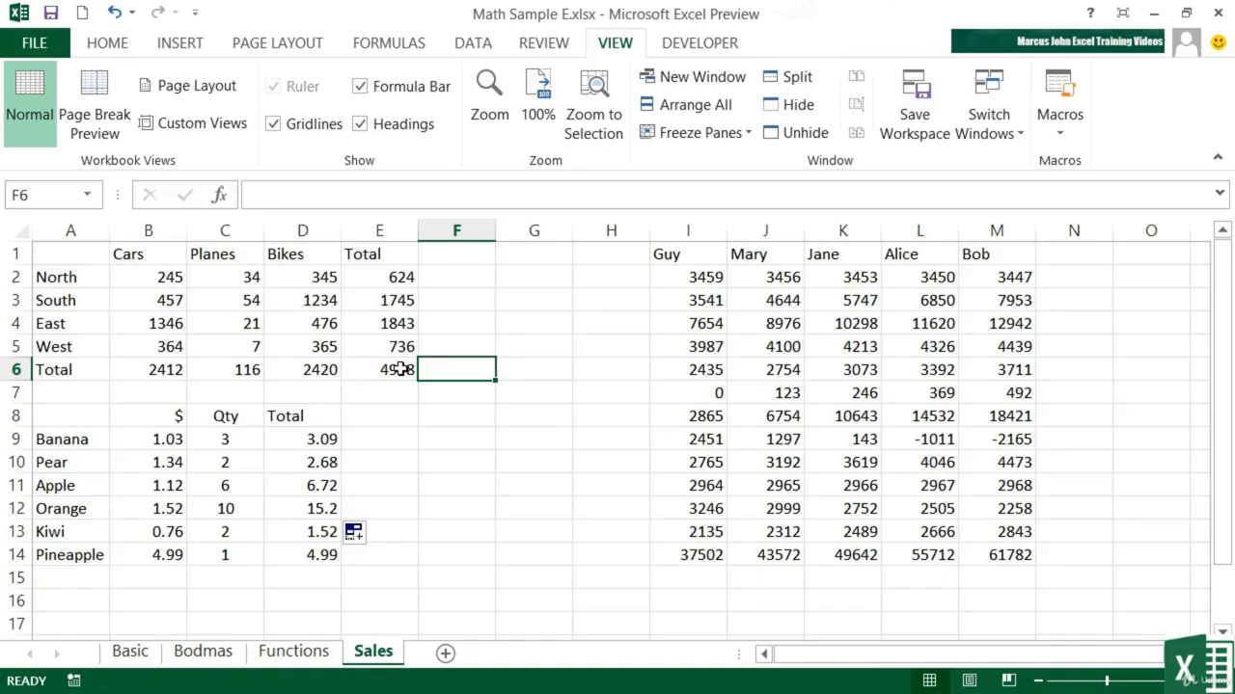
text(=formul)
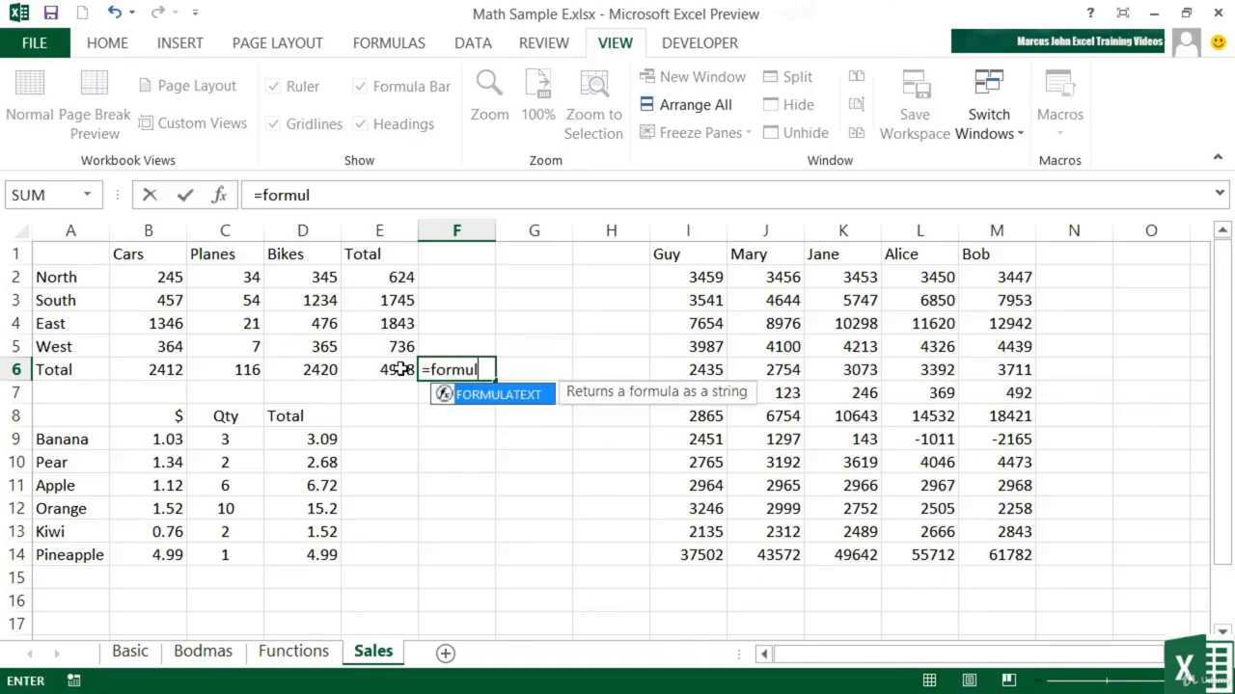
double_click(473, 394)
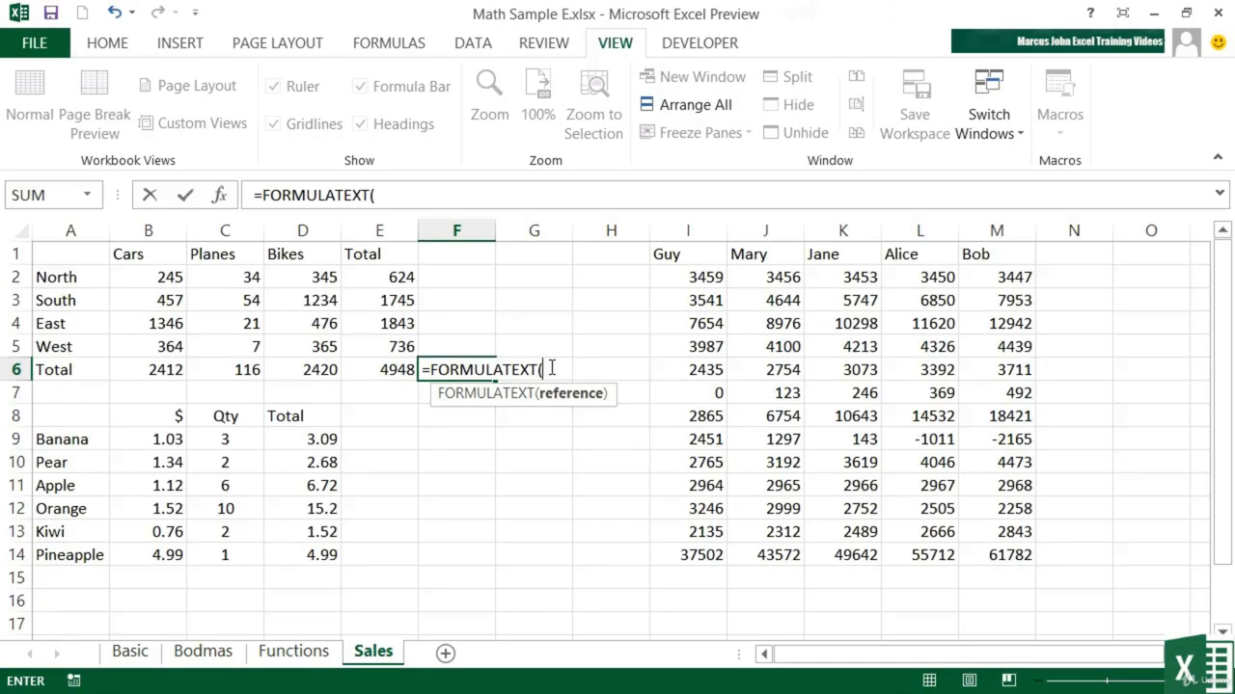
click(376, 370)
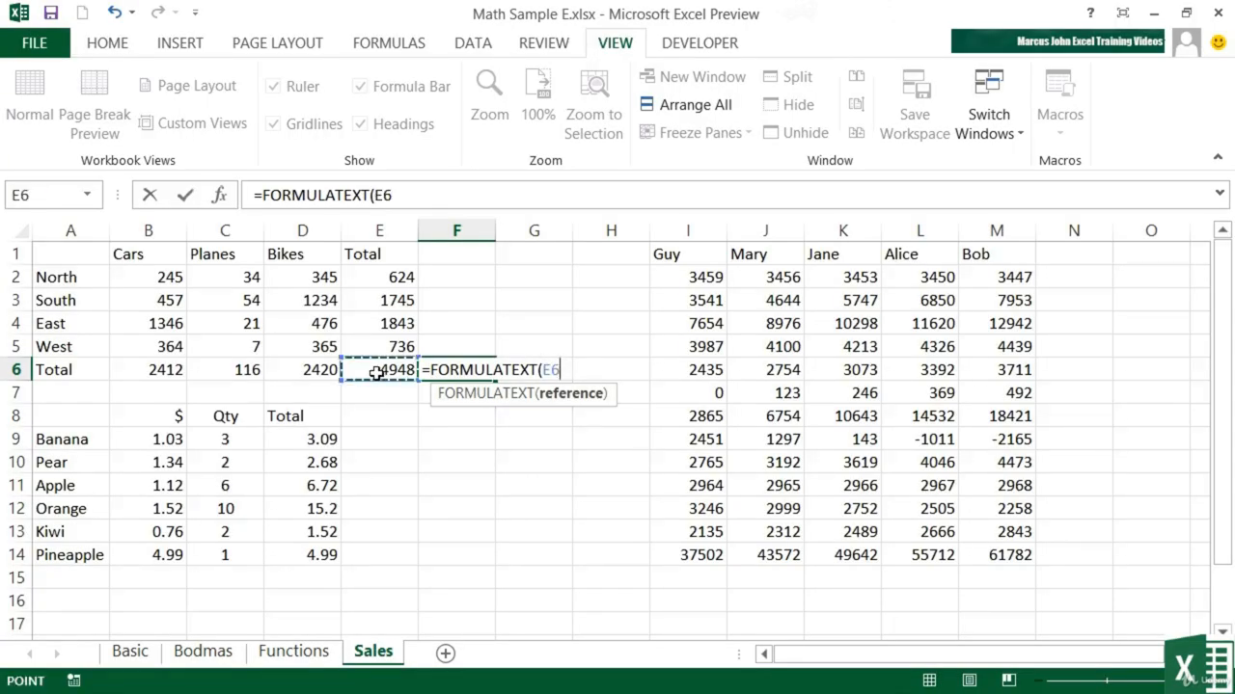
text())
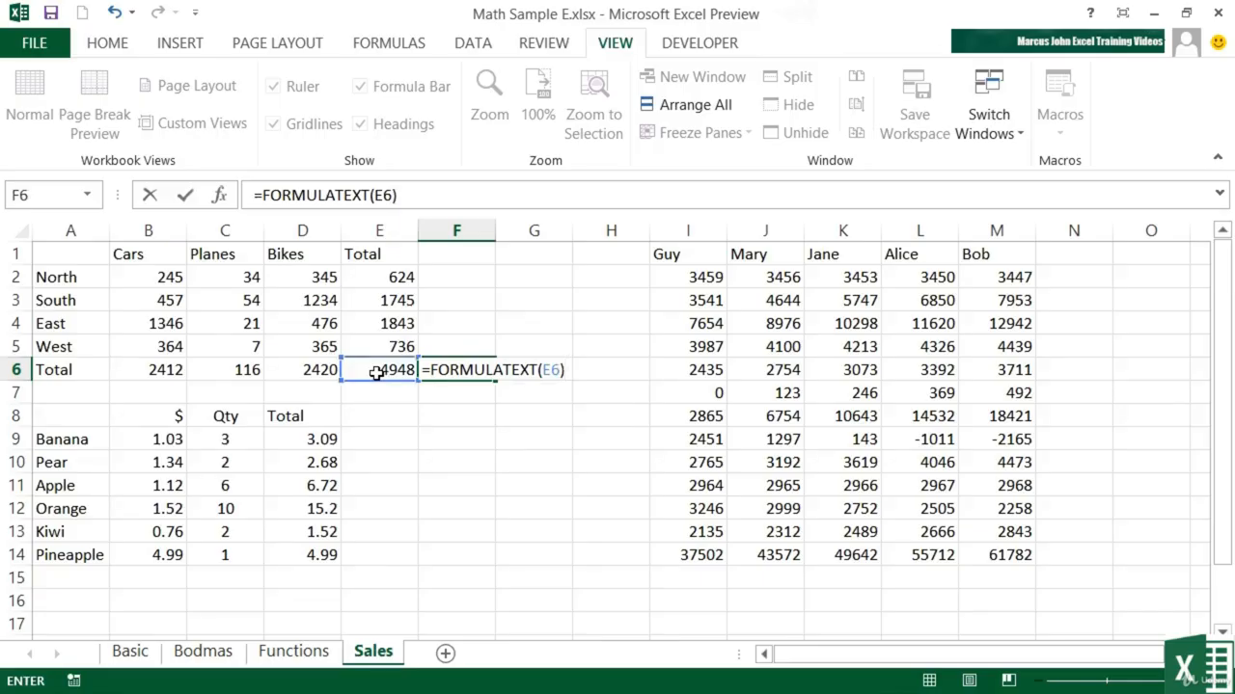
key(Return)
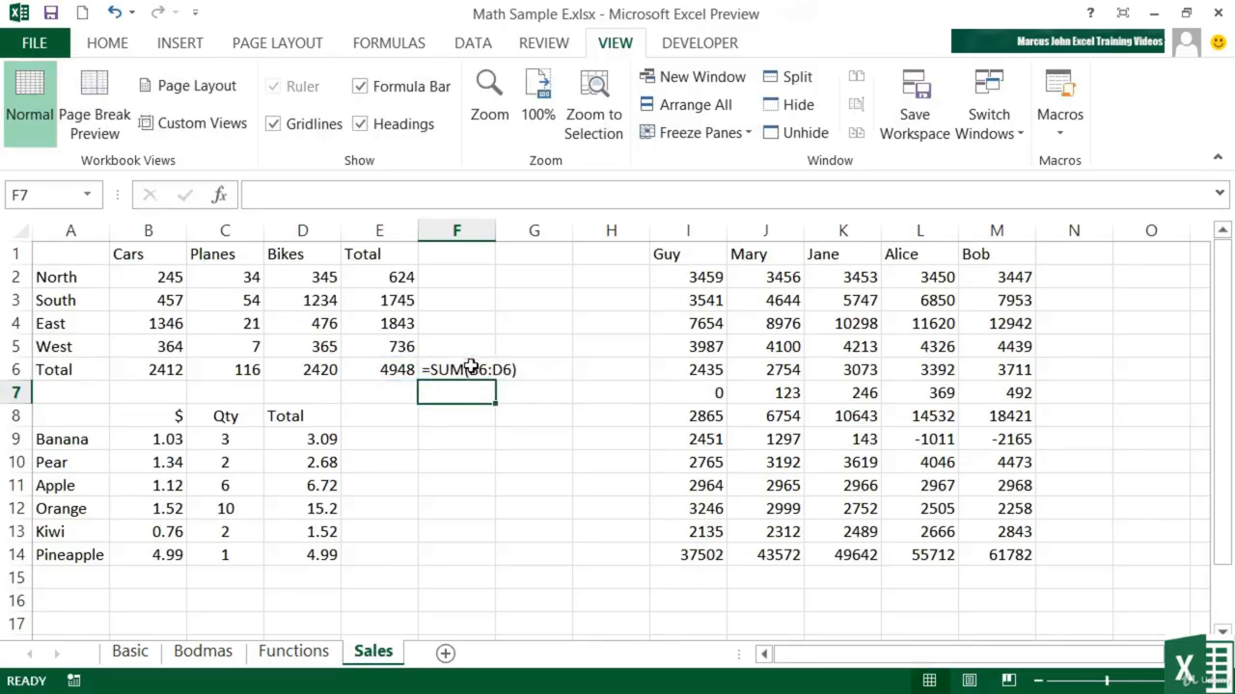
click(476, 370)
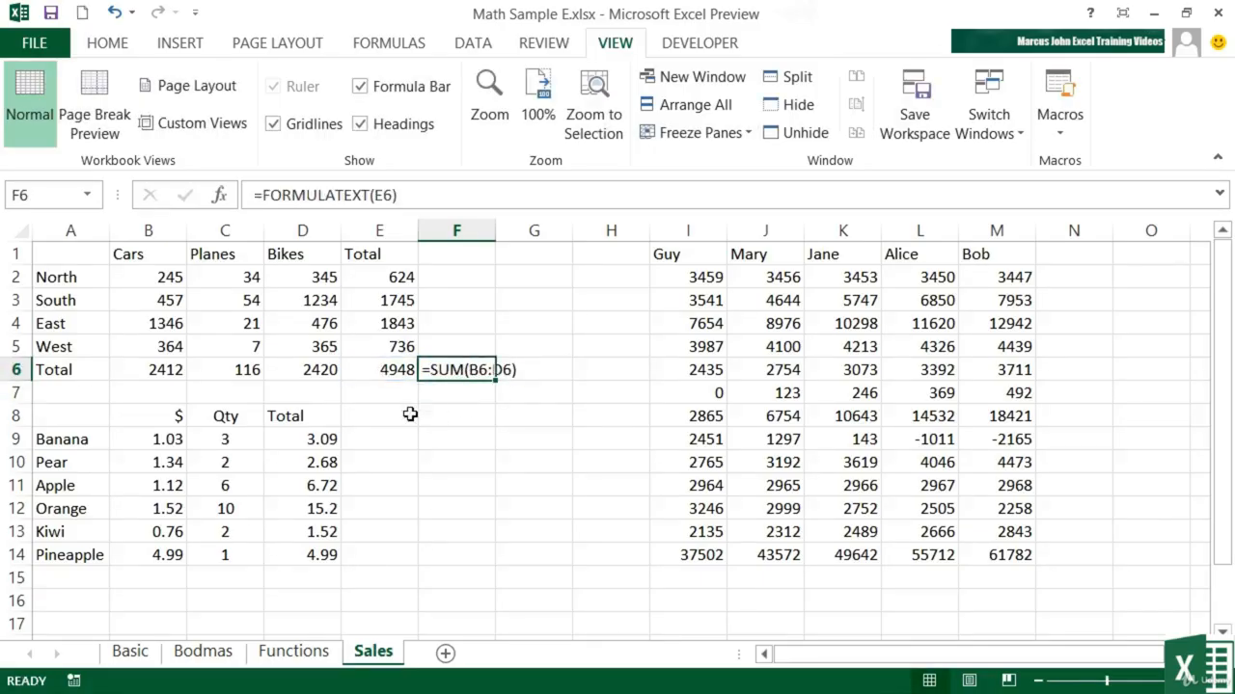
drag(494, 230, 564, 231)
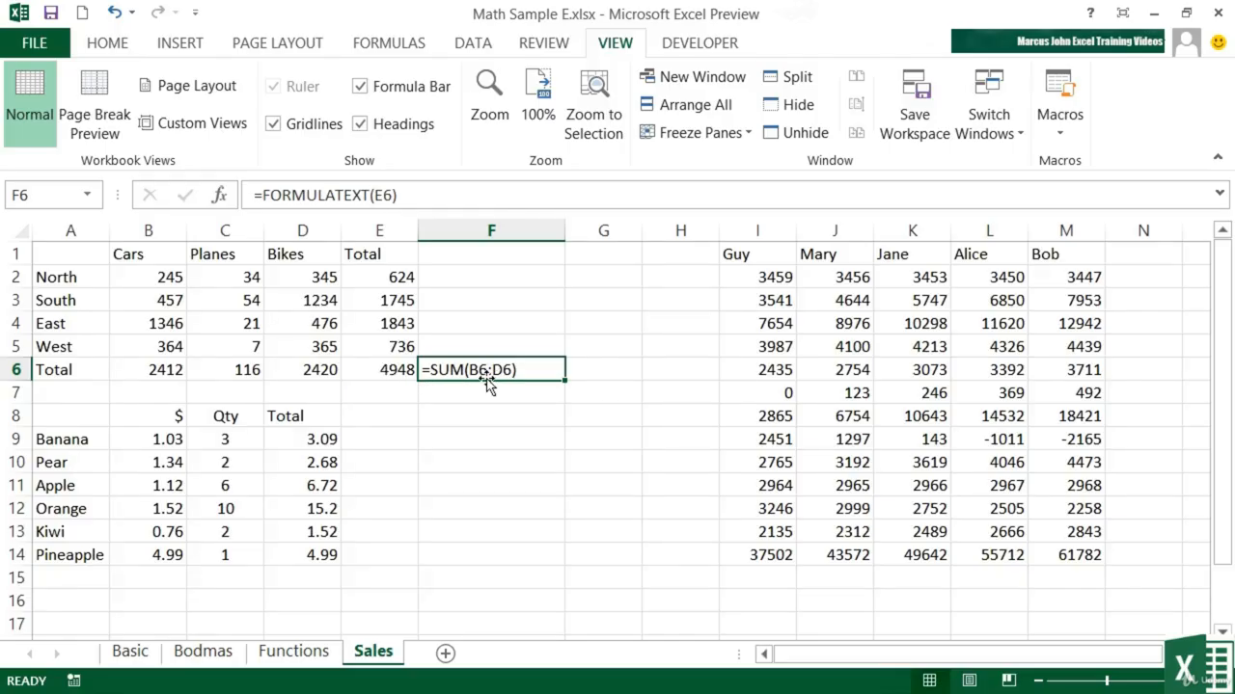
- Change the grand total formula in E6 to =SUM(B6:C6)
click(392, 371)
click(335, 196)
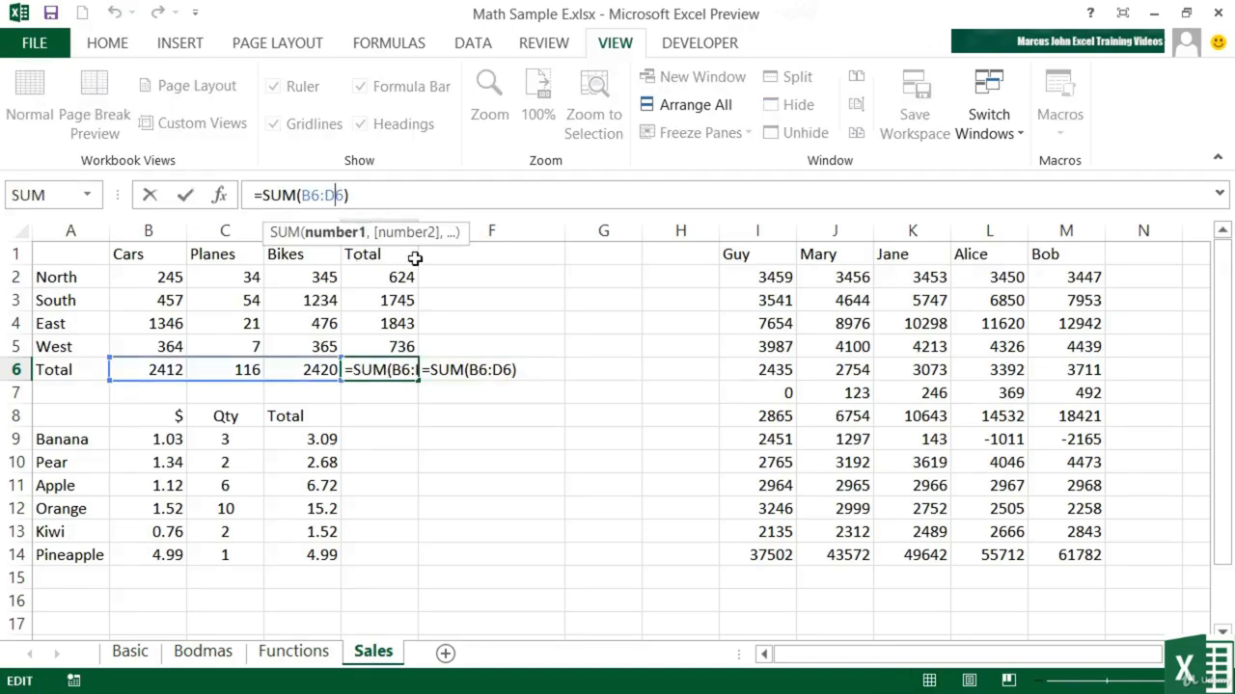
key(Right)
key(BackSpace)
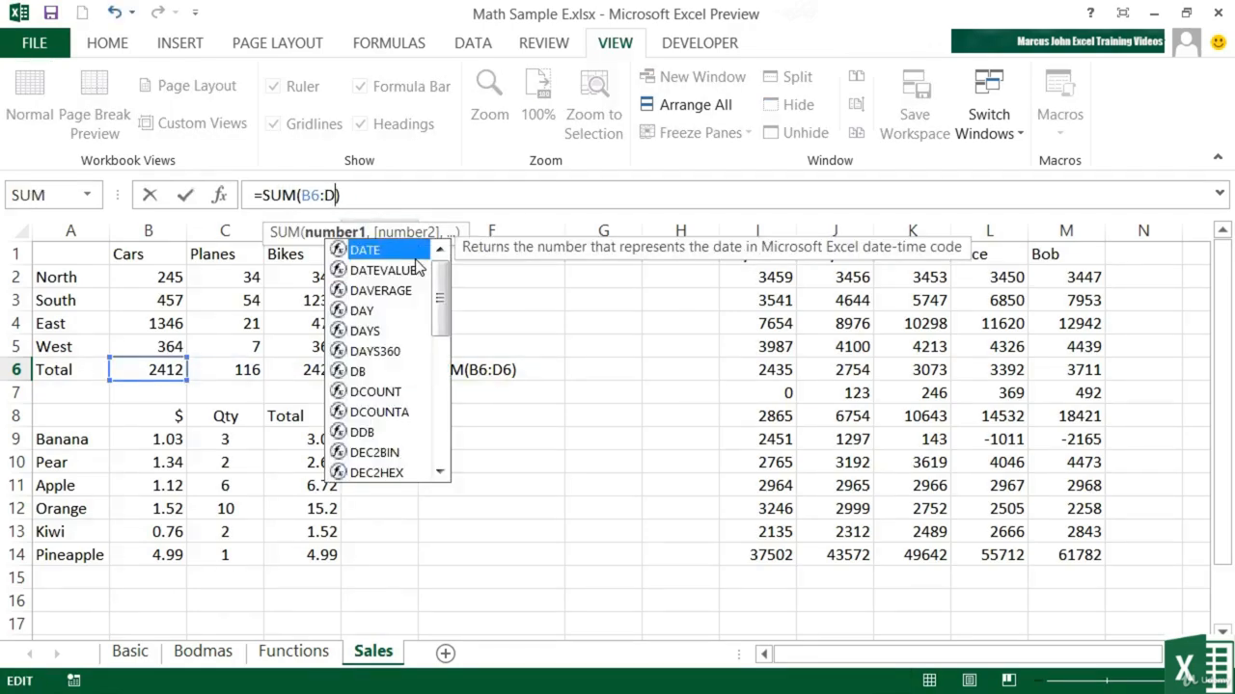
key(BackSpace)
text(c6)
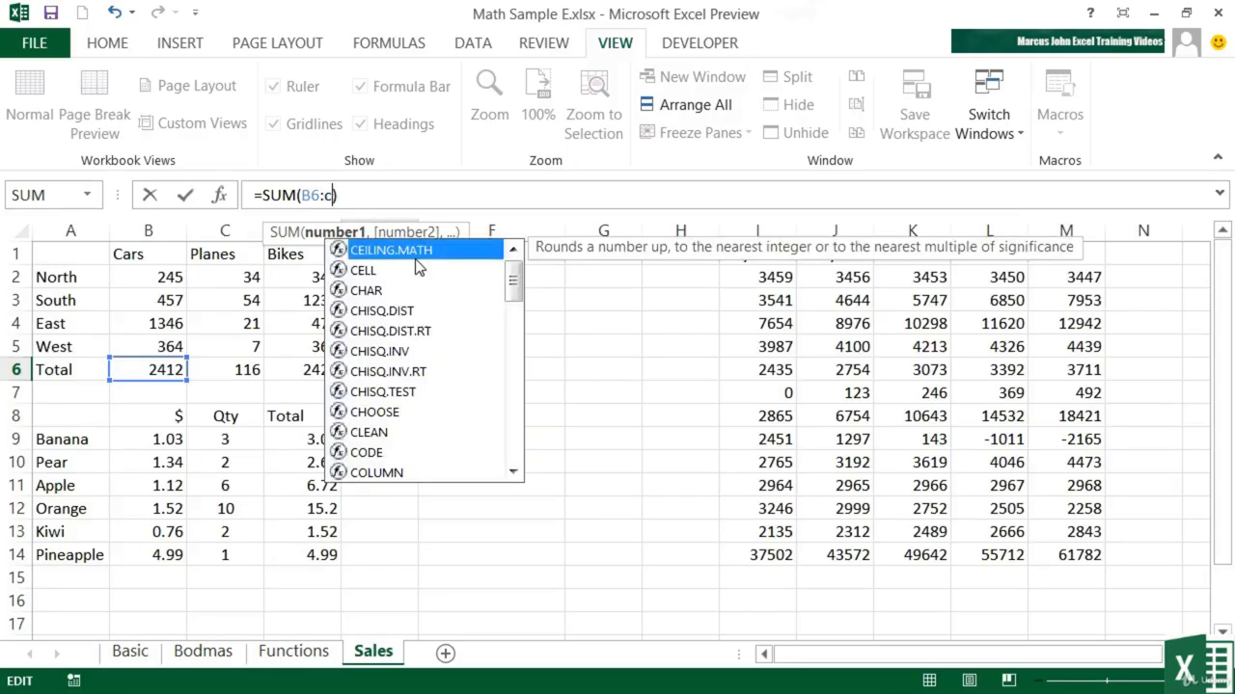
key(Return)
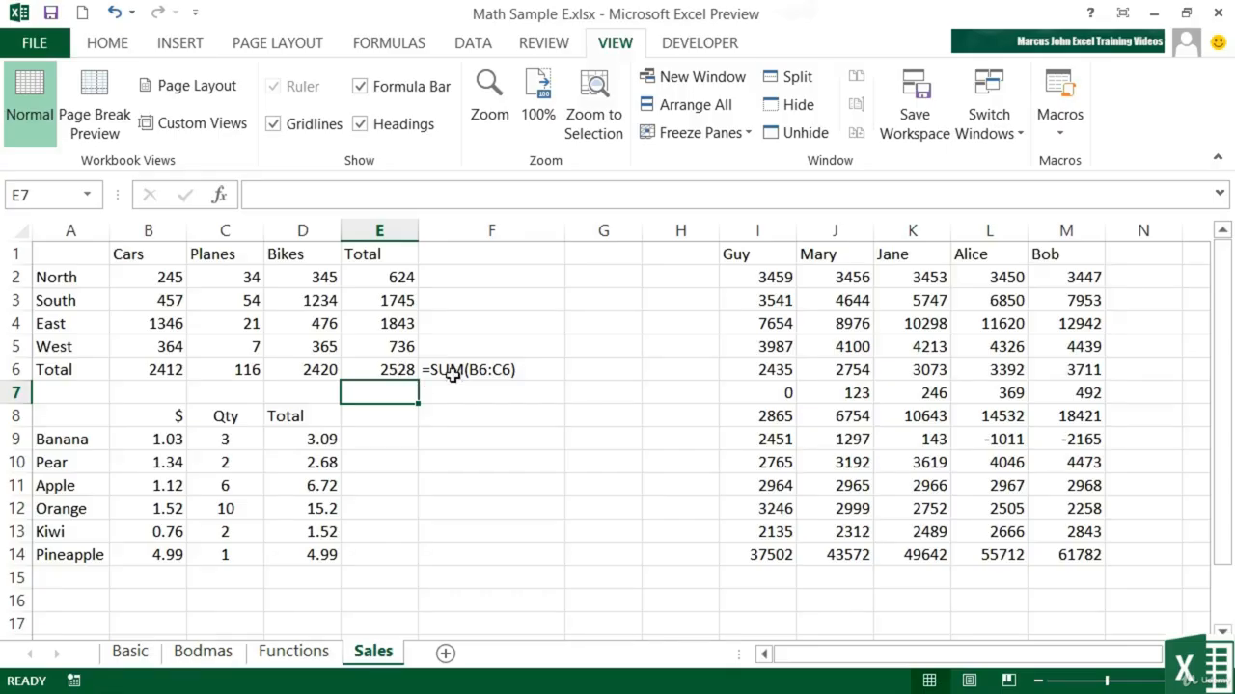
- Open the FORMULATEXT formula in F6 to examine its cell reference, both in the cell and in the formula bar
click(516, 374)
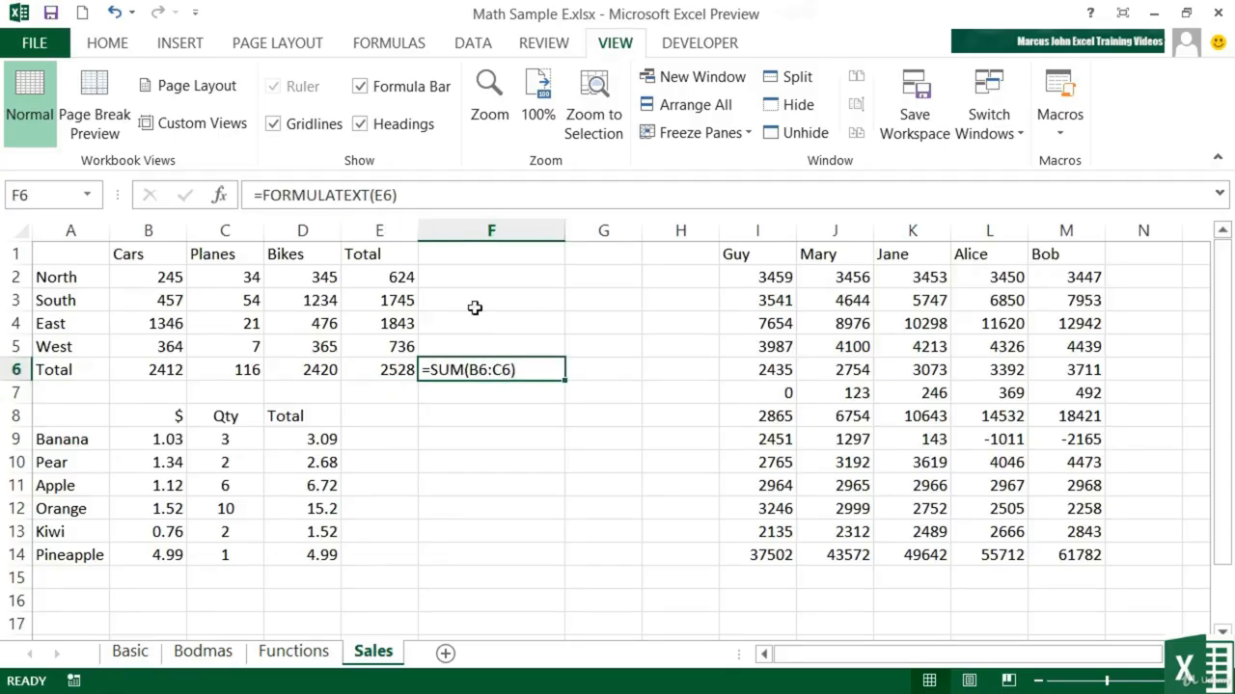
double_click(483, 372)
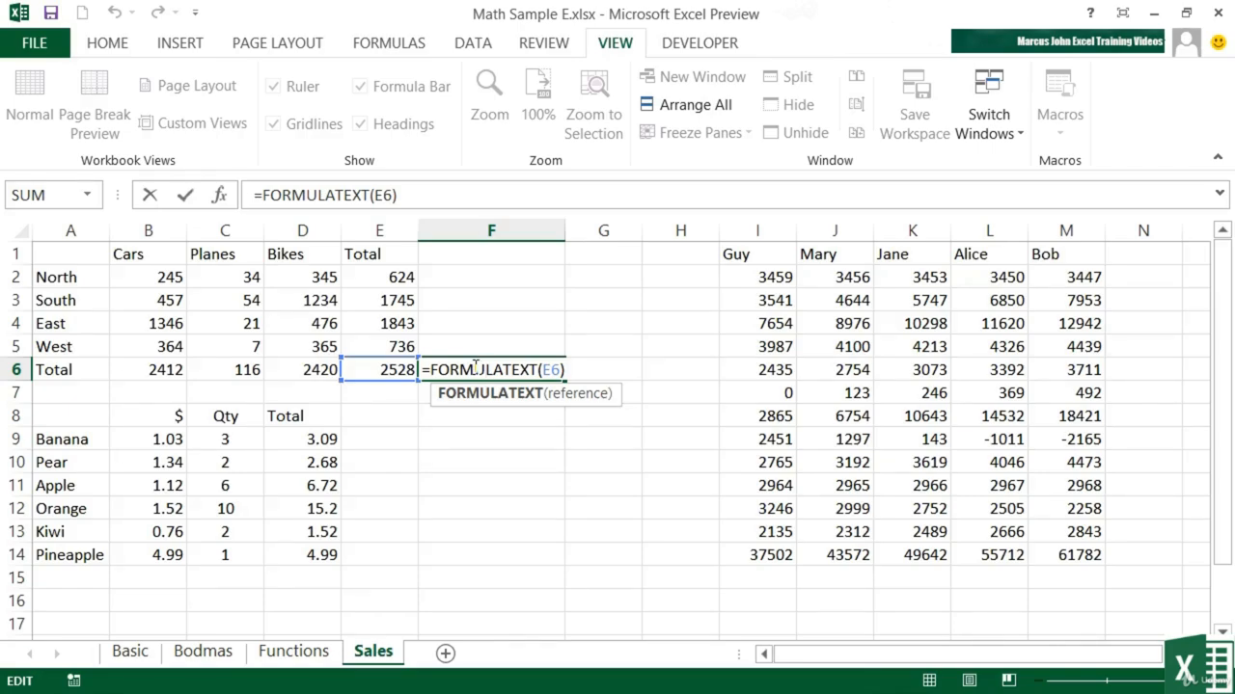
key(ctrl+Return)
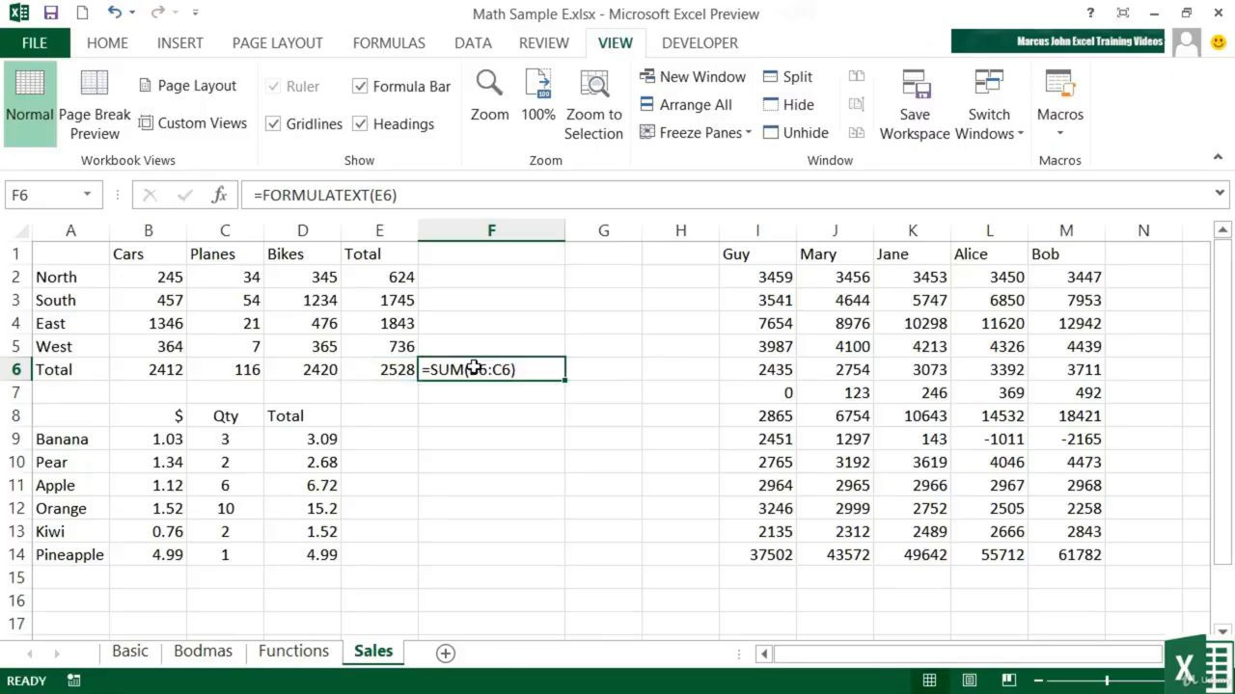
click(410, 195)
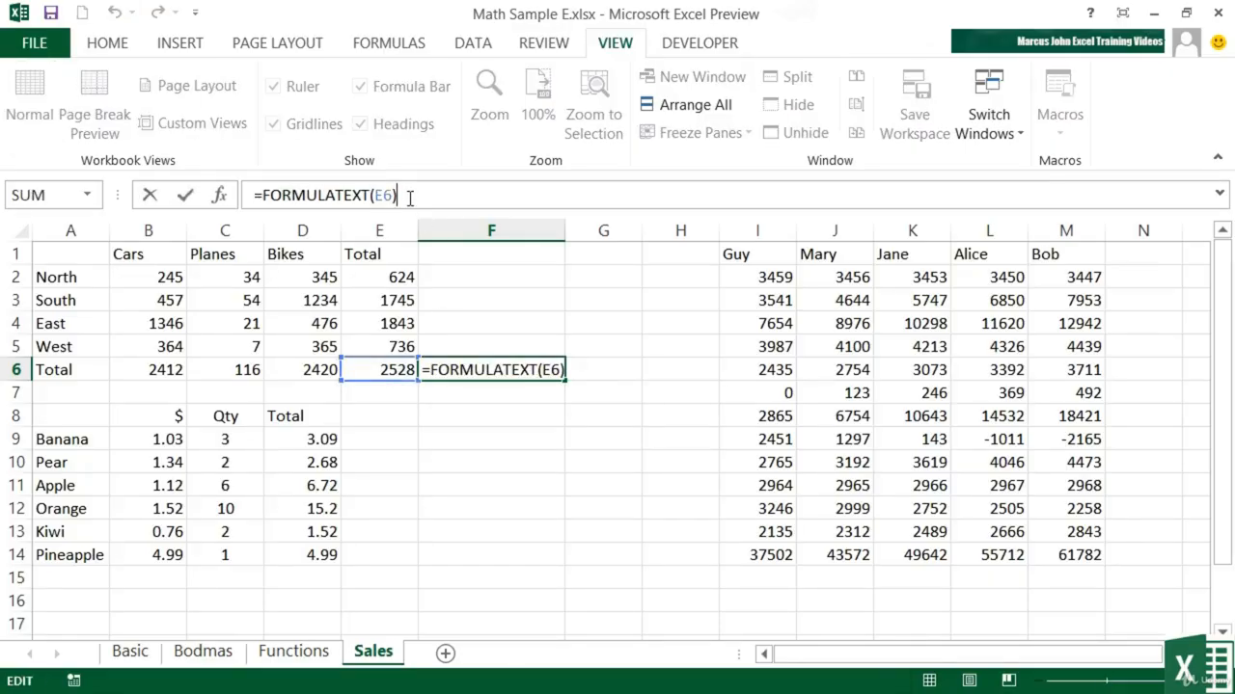